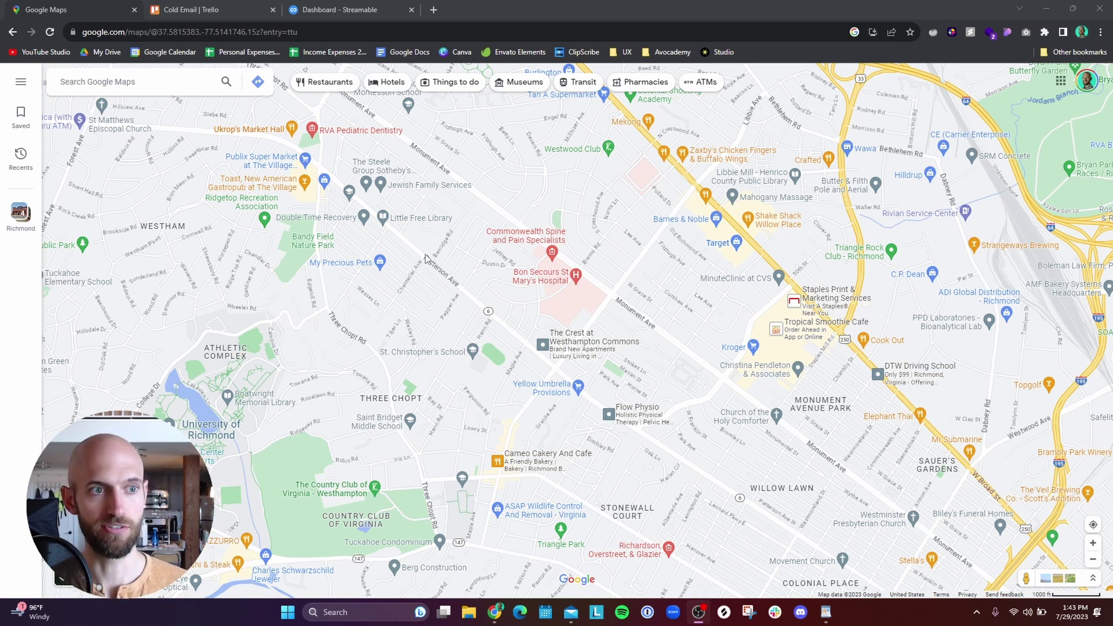
Step: Search the map for "massage therapist" and open the website of Carlton Bodyworks: Therapeutic & Wellness Massage from its listing
{"action": "left_click", "coordinate": [138, 82]}
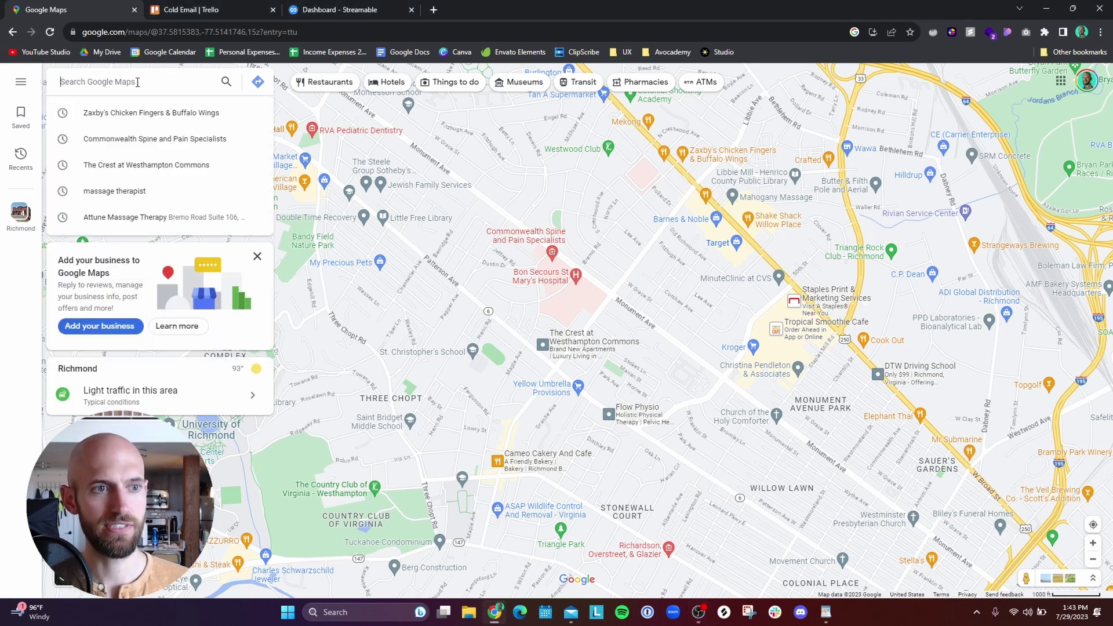
{"action": "type", "text": "massag"}
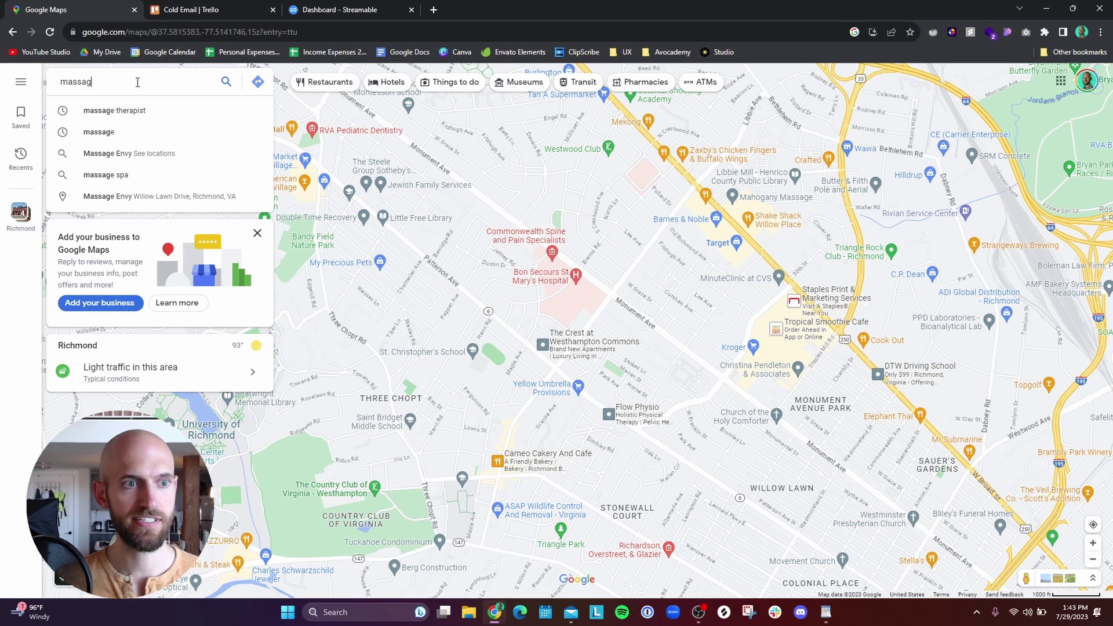
{"action": "left_click", "coordinate": [140, 111]}
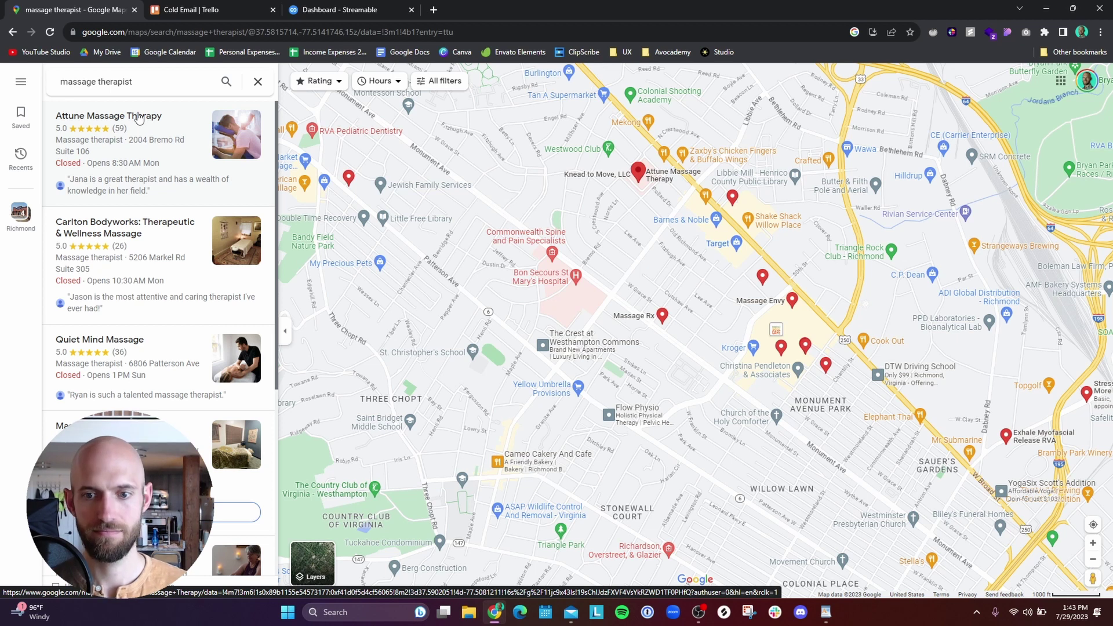
{"action": "left_click", "coordinate": [763, 278]}
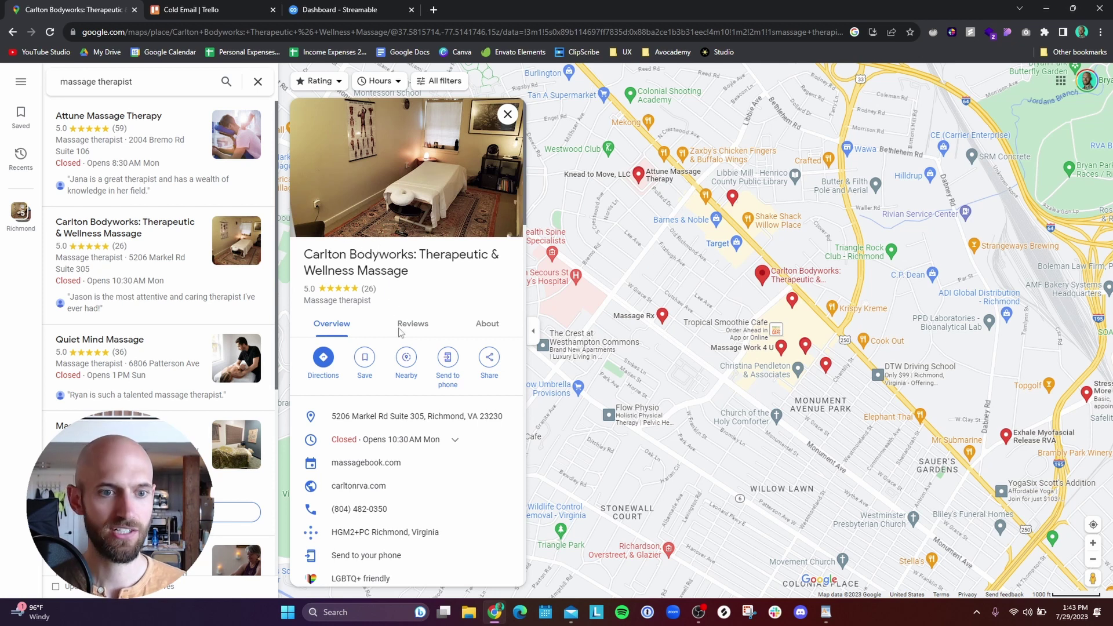
{"action": "left_click", "coordinate": [368, 487]}
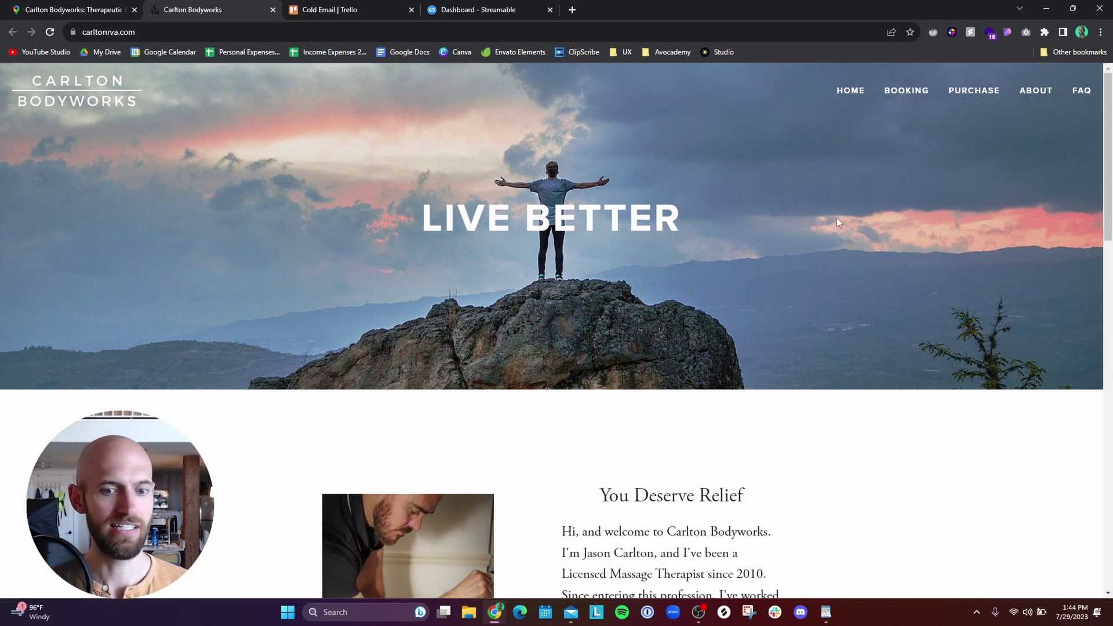
Step: Examine the whole Carlton Bodyworks homepage, from the header and introduction through the testimonial to the footer's contact details
{"action": "scroll", "coordinate": [837, 219], "scroll_direction": "down", "scroll_amount": 4}
{"action": "scroll", "coordinate": [838, 219], "scroll_direction": "down", "scroll_amount": 2}
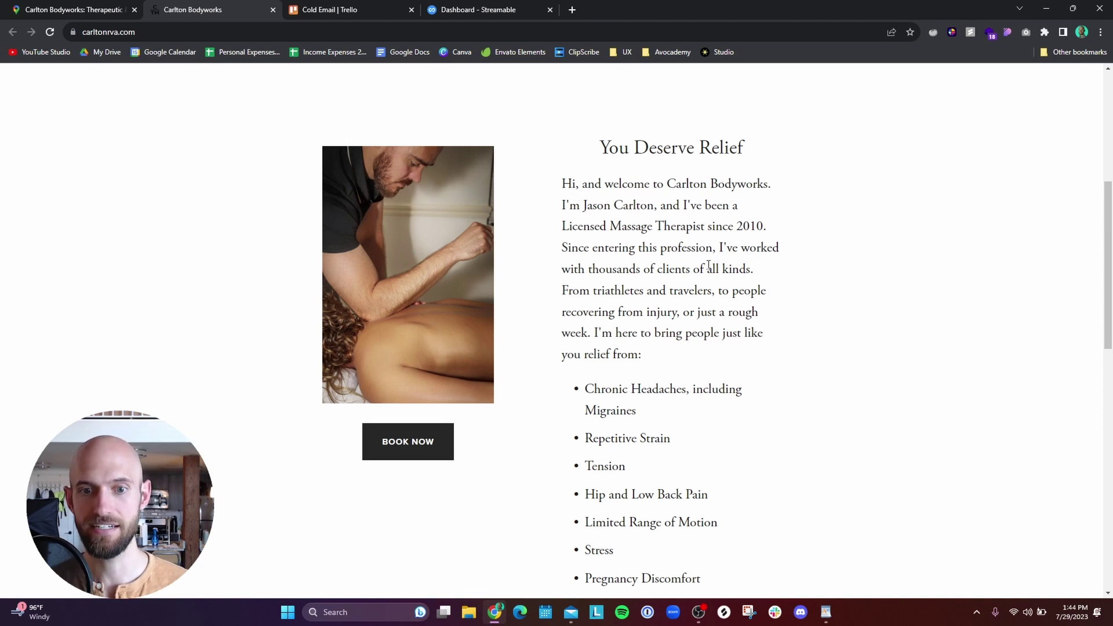
{"action": "scroll", "coordinate": [708, 268], "scroll_direction": "down", "scroll_amount": 3}
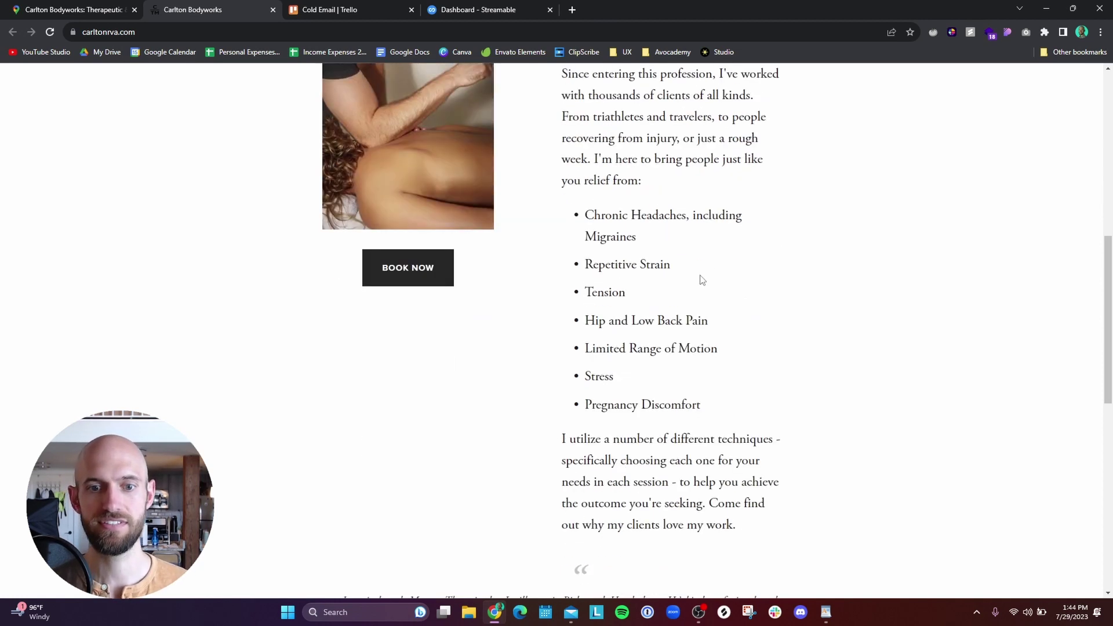
{"action": "scroll", "coordinate": [701, 280], "scroll_direction": "down", "scroll_amount": 4}
{"action": "scroll", "coordinate": [701, 281], "scroll_direction": "down", "scroll_amount": 3}
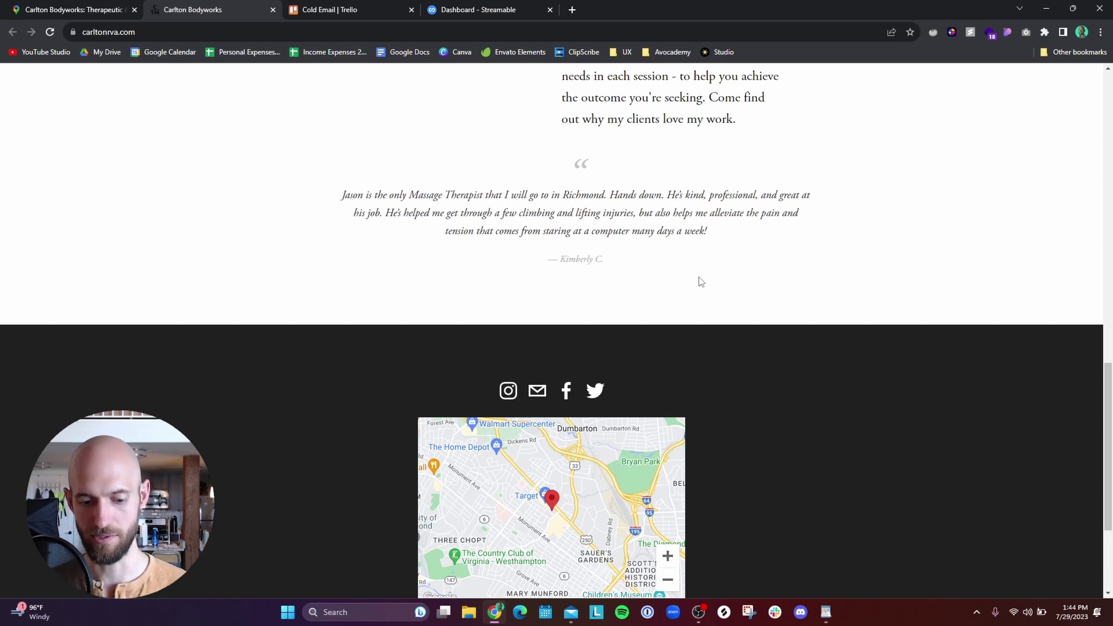
{"action": "scroll", "coordinate": [701, 282], "scroll_direction": "down", "scroll_amount": 1}
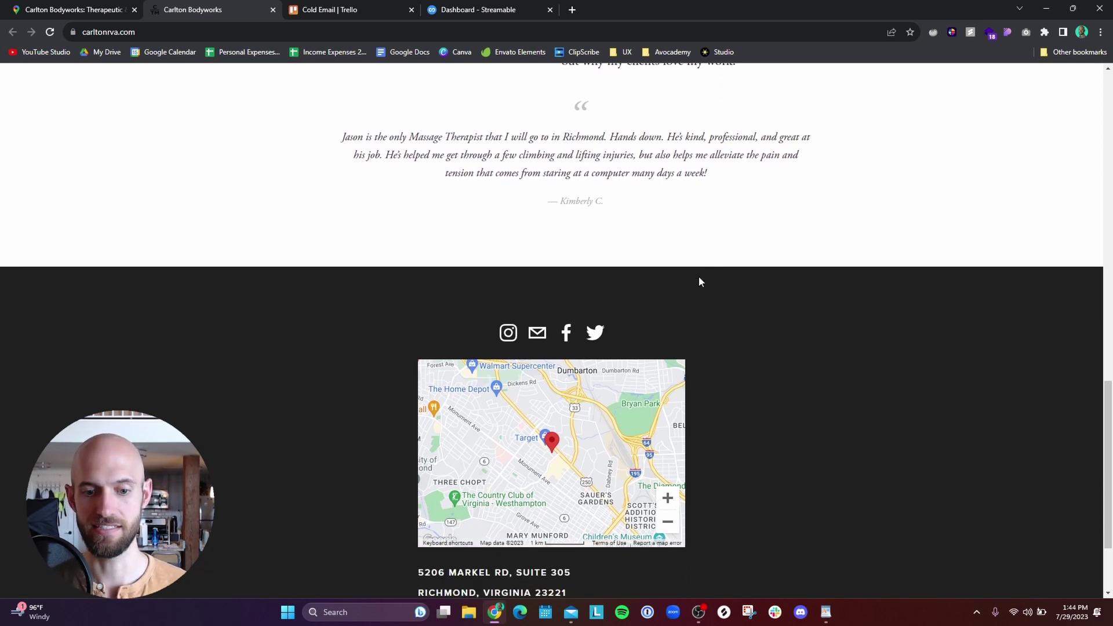
{"action": "scroll", "coordinate": [701, 282], "scroll_direction": "down", "scroll_amount": 2}
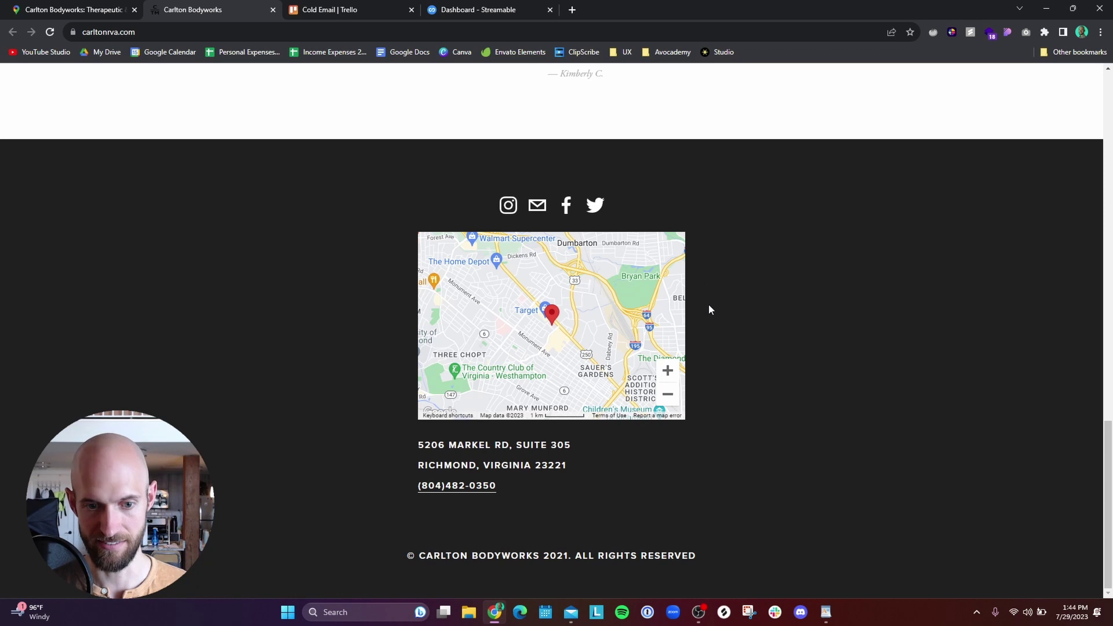
{"action": "scroll", "coordinate": [768, 400], "scroll_direction": "up", "scroll_amount": 7}
{"action": "scroll", "coordinate": [768, 404], "scroll_direction": "down", "scroll_amount": 7}
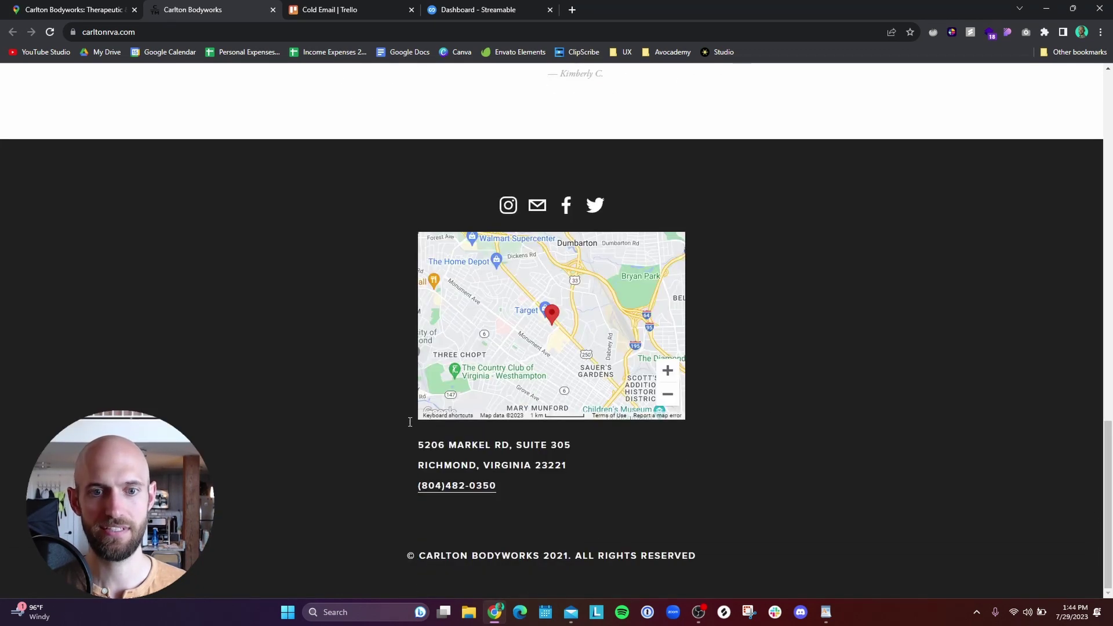
{"action": "scroll", "coordinate": [922, 324], "scroll_direction": "up", "scroll_amount": 15}
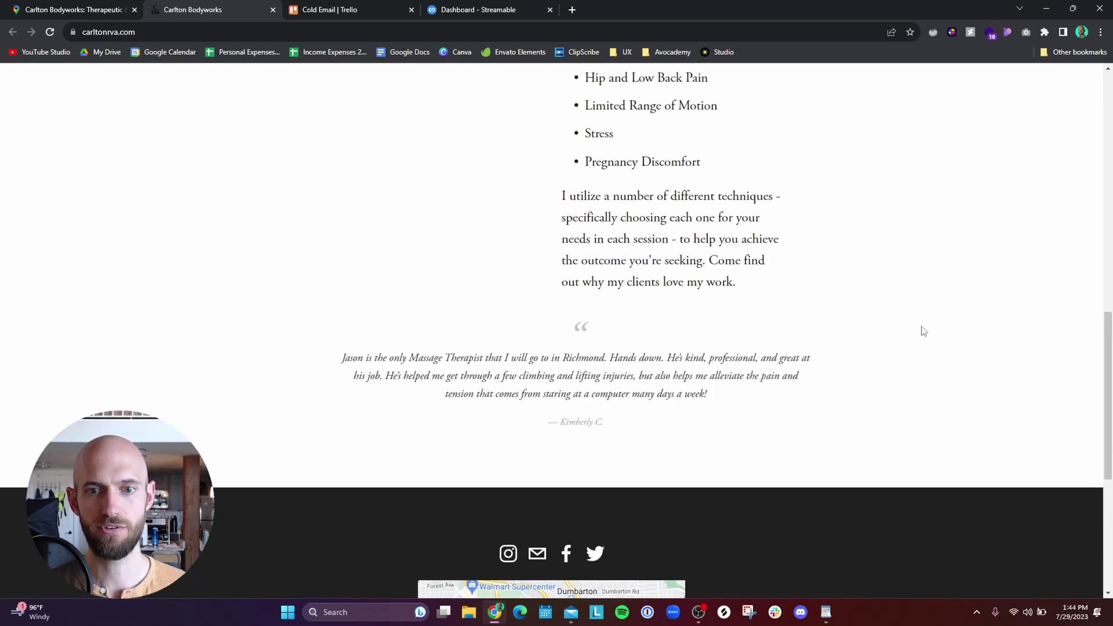
{"action": "scroll", "coordinate": [924, 331], "scroll_direction": "up", "scroll_amount": 4}
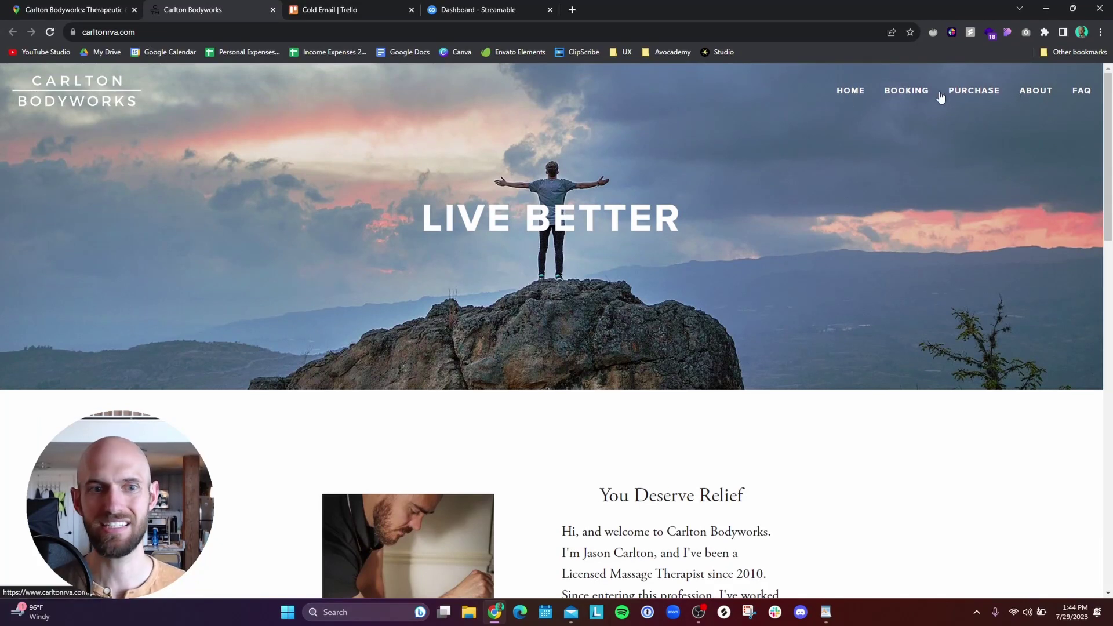
{"action": "scroll", "coordinate": [921, 308], "scroll_direction": "down", "scroll_amount": 18}
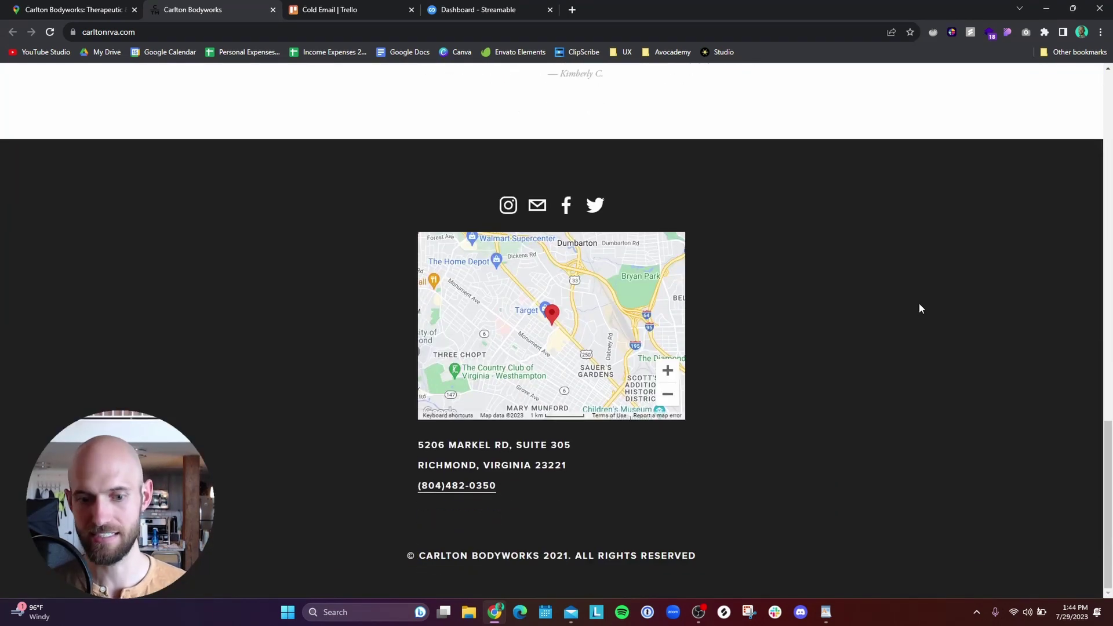
{"action": "scroll", "coordinate": [835, 330], "scroll_direction": "up", "scroll_amount": 18}
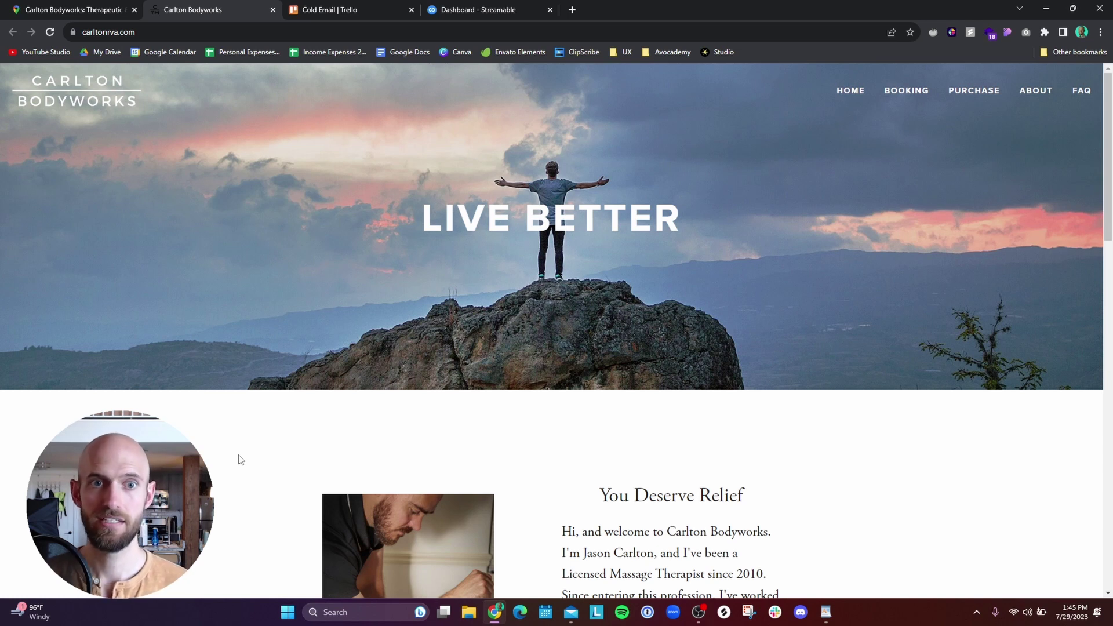
Step: Open the Loom video library in a new tab, look it over and close that tab
{"action": "left_click", "coordinate": [572, 9]}
{"action": "type", "text": "loom"}
{"action": "key", "text": "Return"}
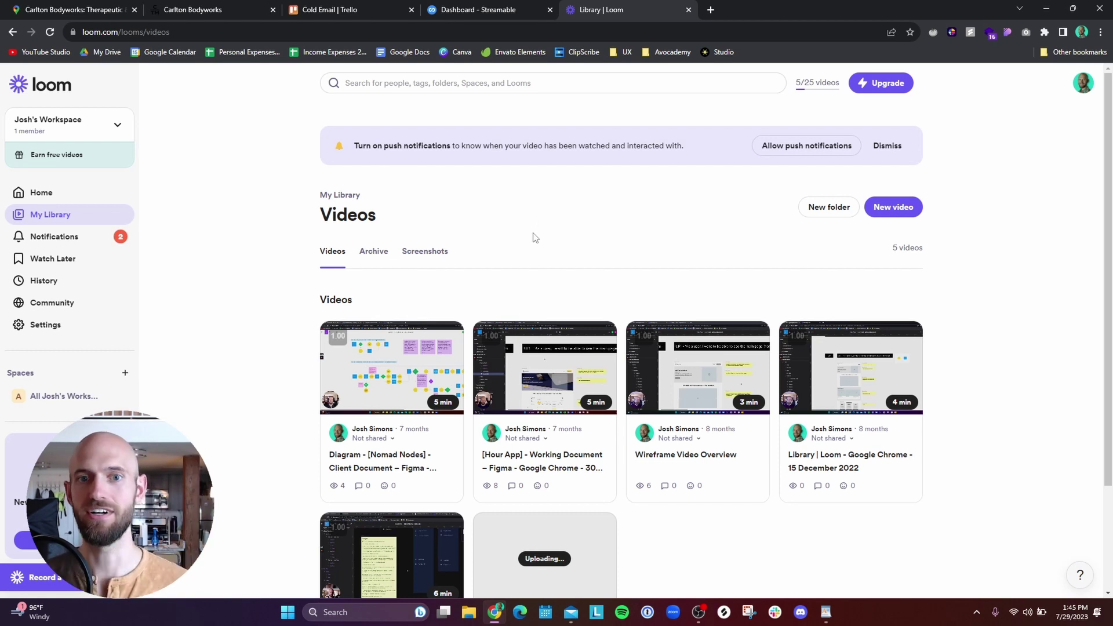
{"action": "left_click", "coordinate": [688, 9]}
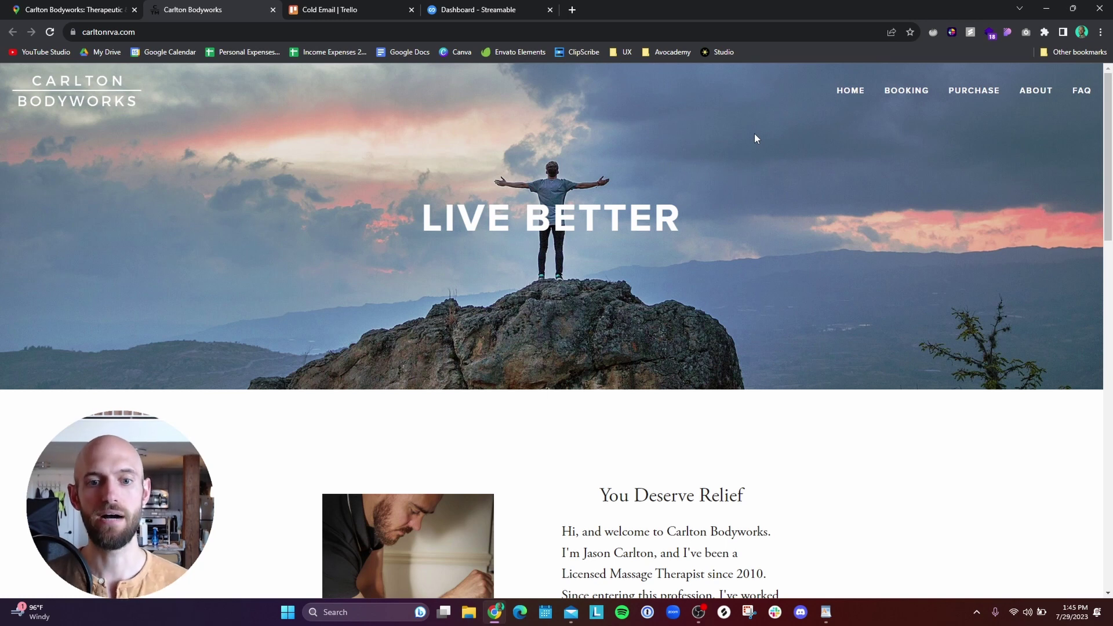
Step: Bring up OBS to view the recording setup and move its window off the screen
{"action": "key", "text": "alt+Tab"}
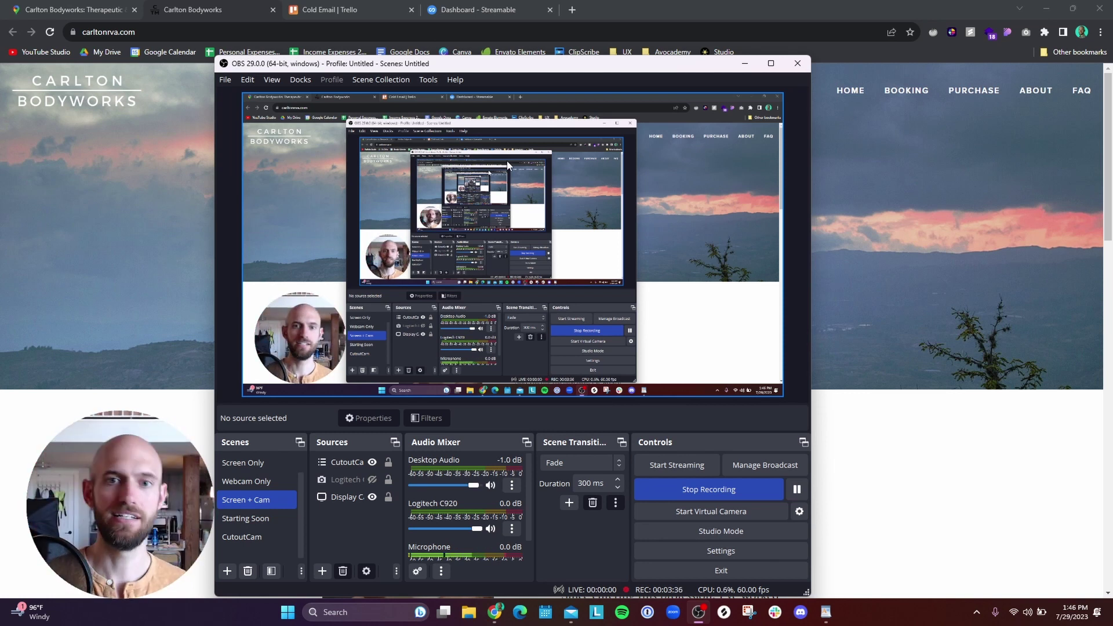
{"action": "left_click_drag", "start_coordinate": [436, 68], "coordinate": [1112, 116]}
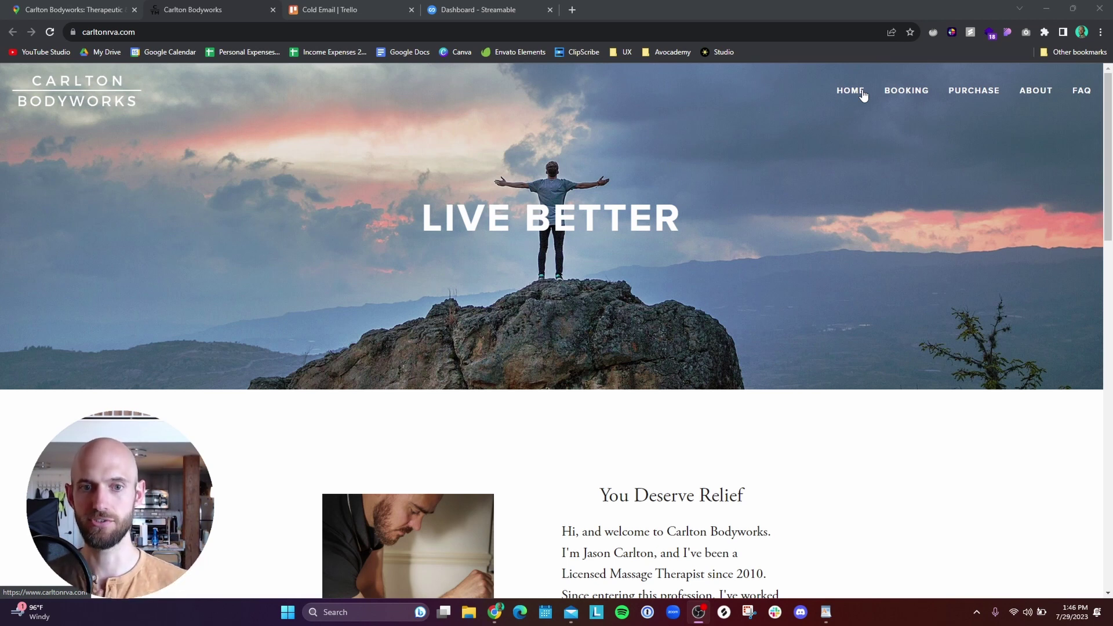
Step: Switch to the Streamable dashboard and copy the link of the mahoganyMassage video
{"action": "left_click", "coordinate": [465, 9]}
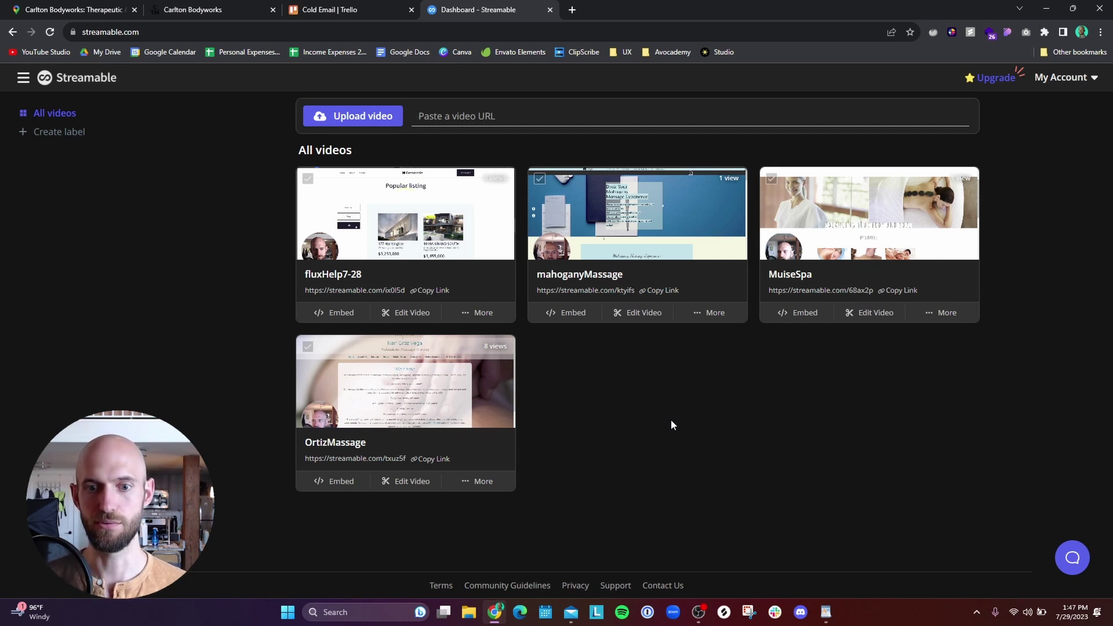
{"action": "left_click", "coordinate": [661, 291]}
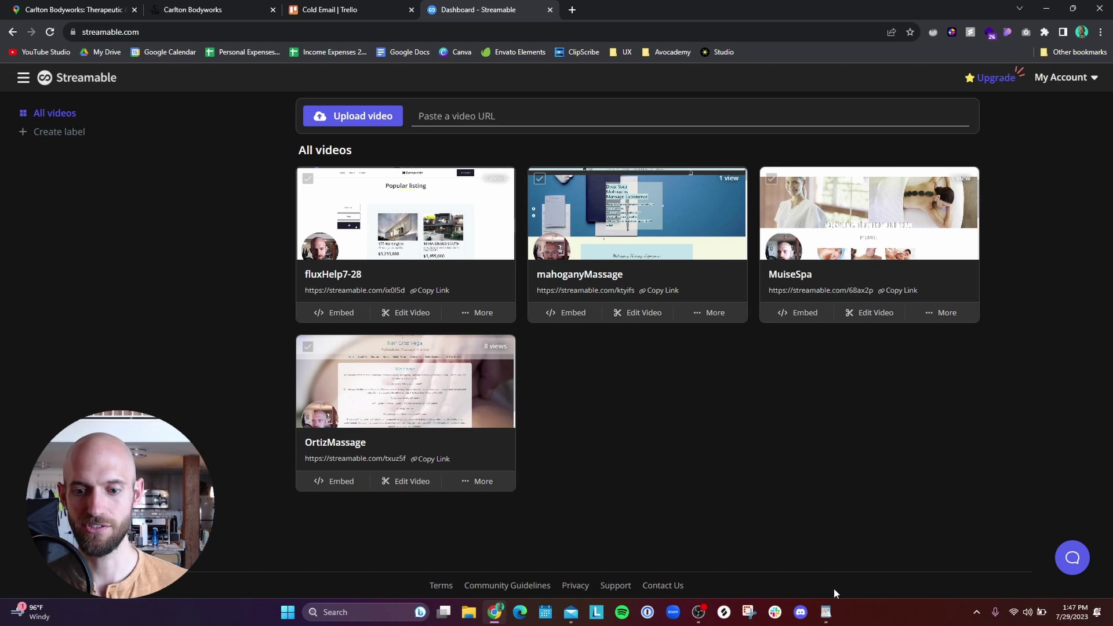
Step: Open the SiteAudit email template in WordPad and examine its subject line, including the emoji
{"action": "mouse_move", "coordinate": [825, 612]}
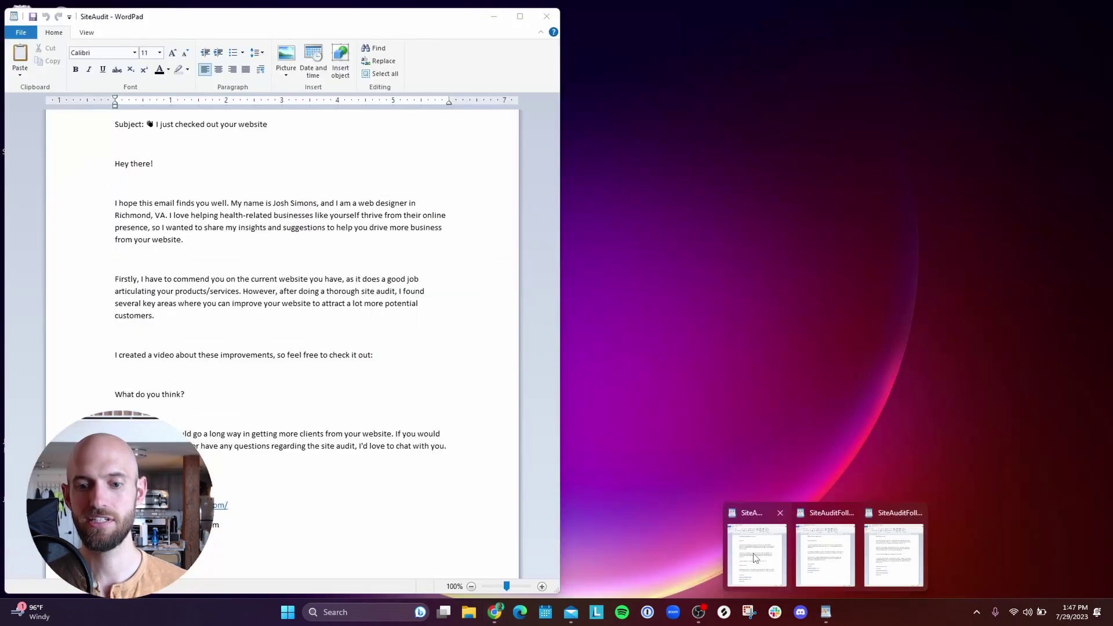
{"action": "left_click", "coordinate": [755, 558]}
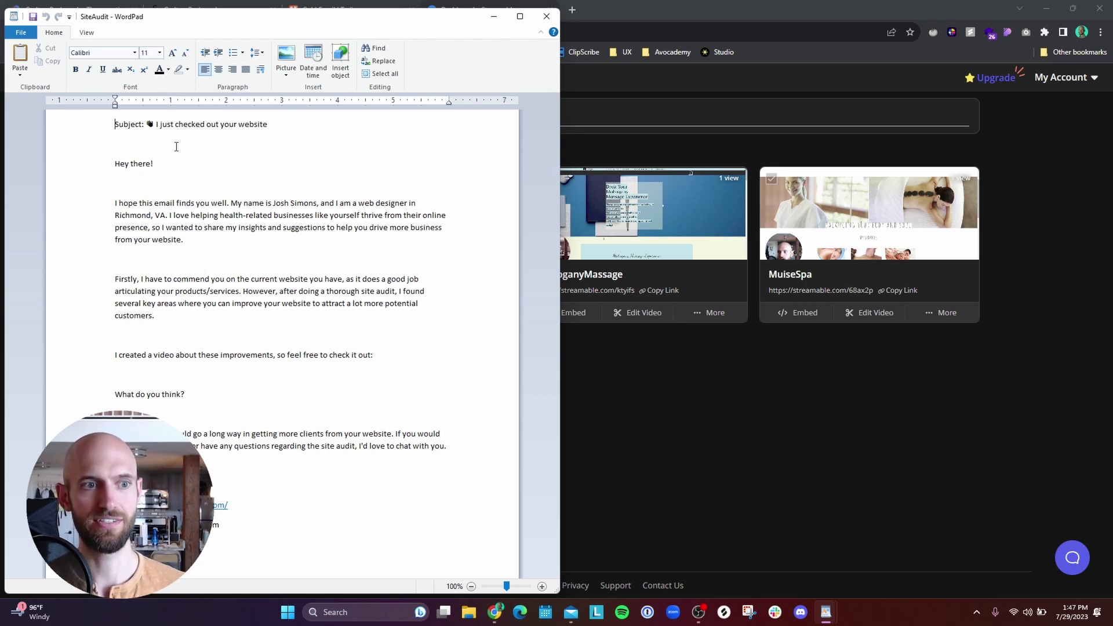
{"action": "left_click_drag", "start_coordinate": [146, 125], "coordinate": [258, 117]}
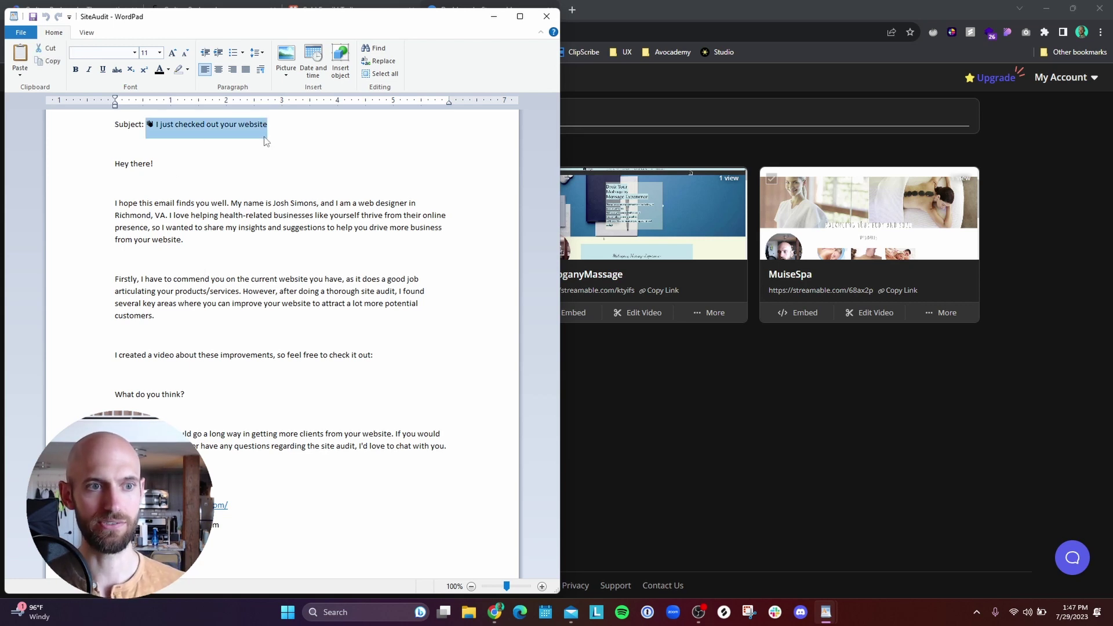
{"action": "left_click", "coordinate": [266, 139]}
{"action": "left_click_drag", "start_coordinate": [157, 124], "coordinate": [146, 124]}
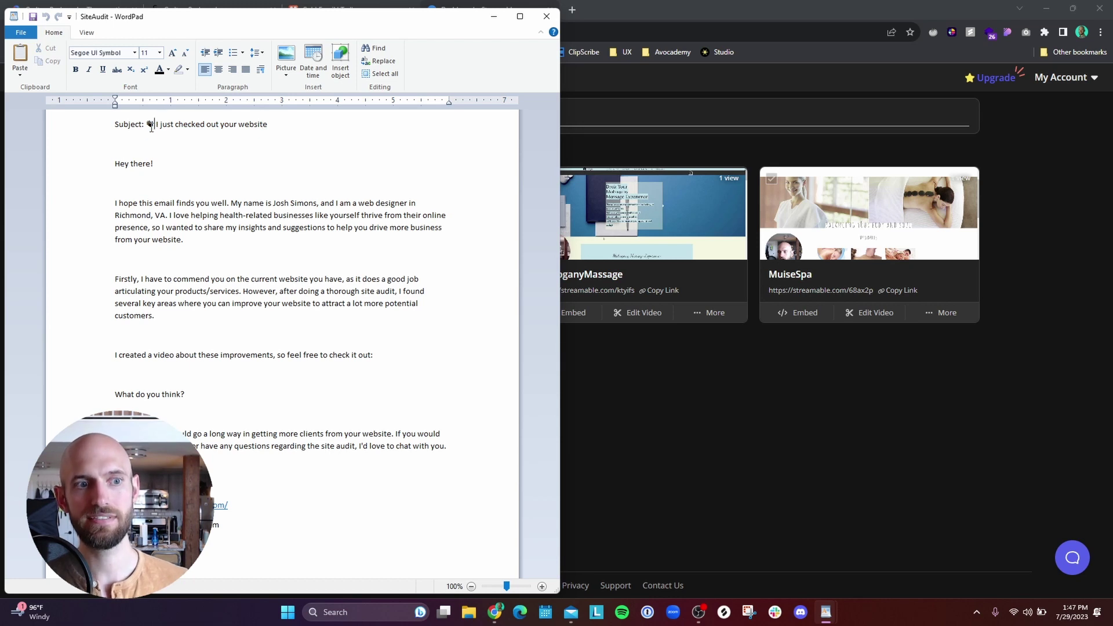
{"action": "left_click", "coordinate": [177, 124]}
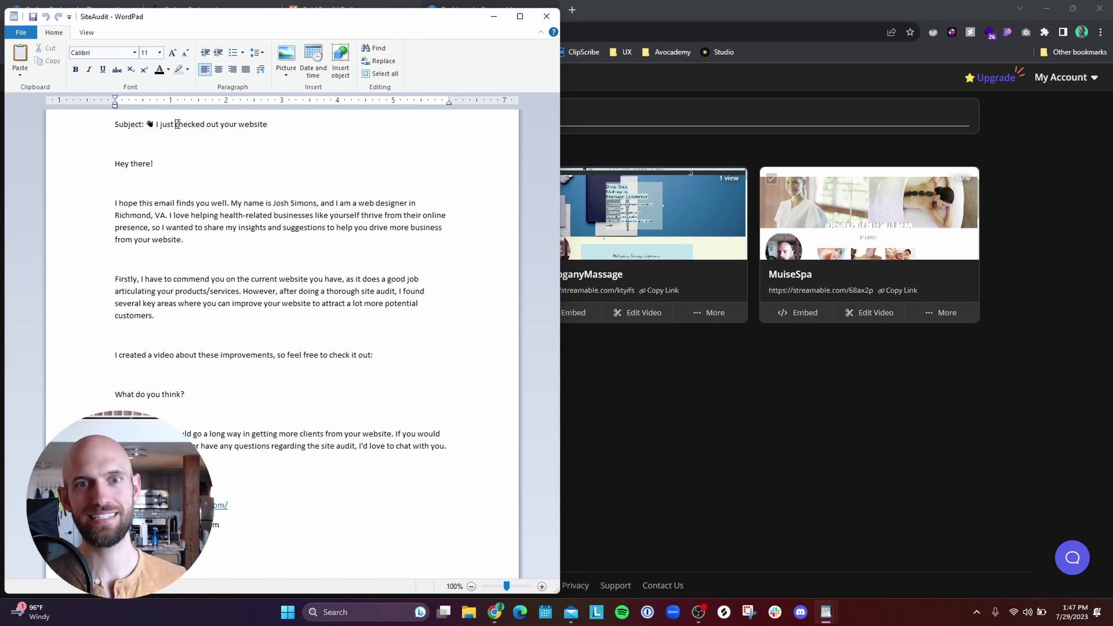
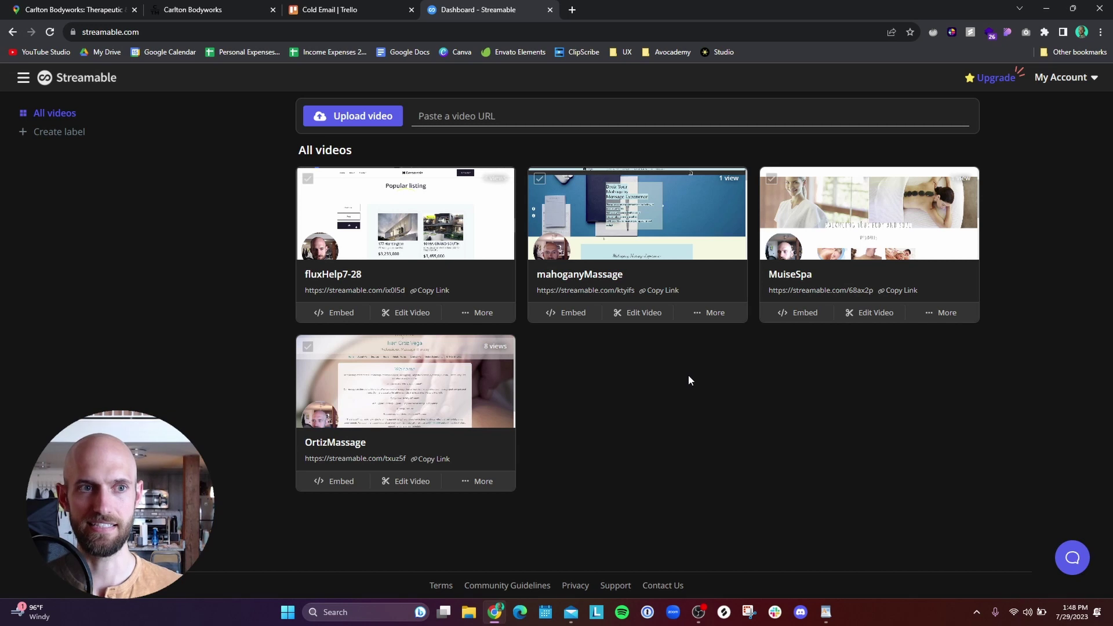
Step: Switch to the Cold Email board in Trello and review the Mahogany Massage card's description and activity
{"action": "mouse_move", "coordinate": [826, 611]}
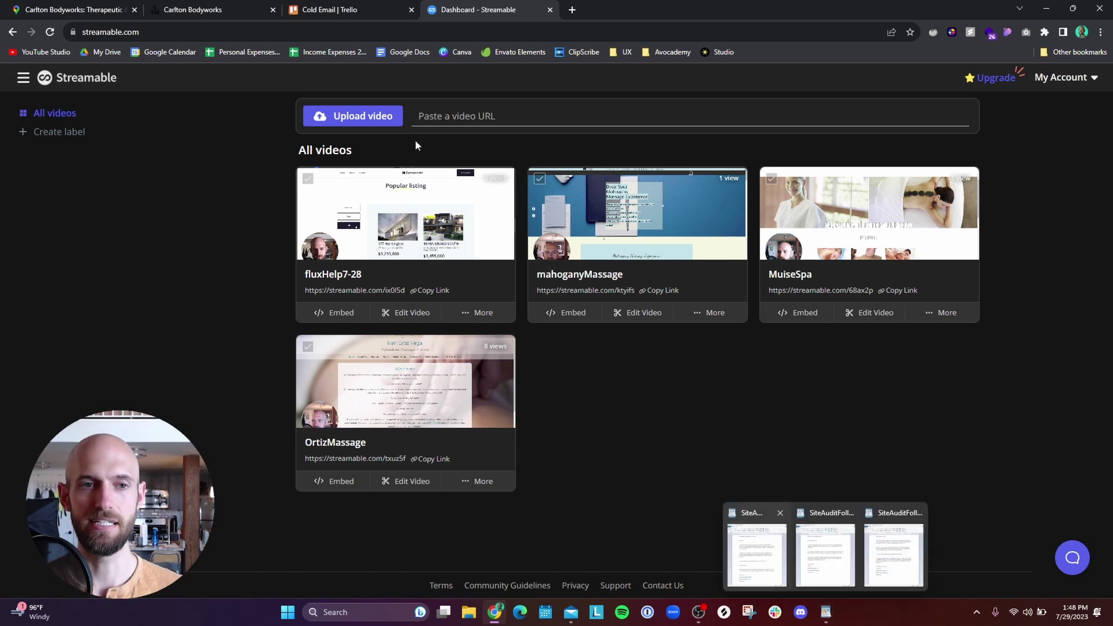
{"action": "left_click", "coordinate": [360, 10]}
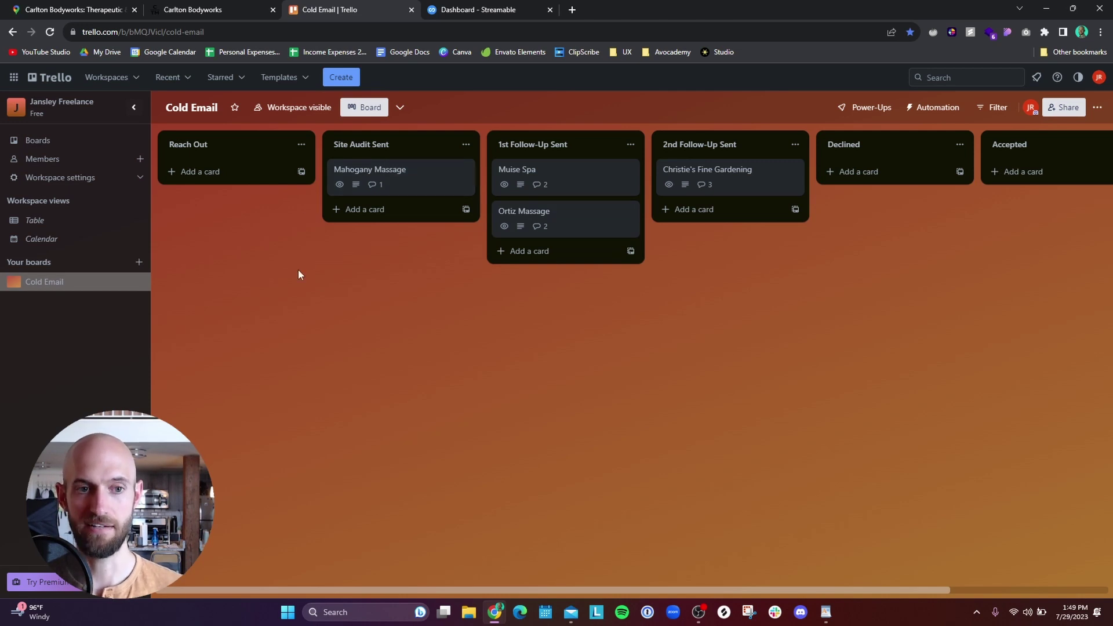
{"action": "left_click", "coordinate": [413, 179]}
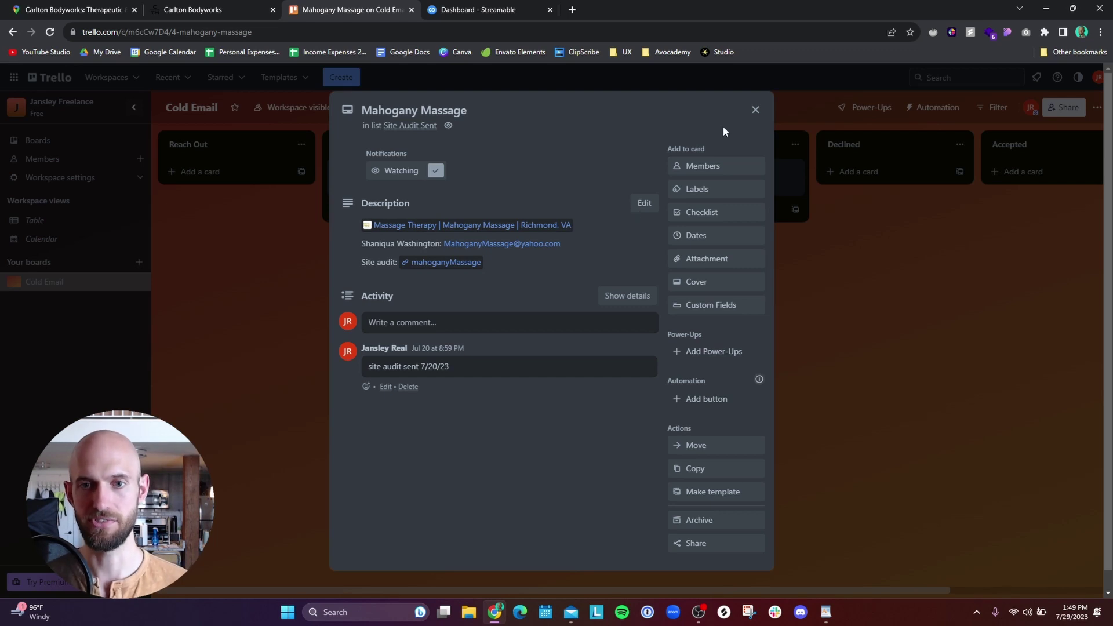
{"action": "left_click", "coordinate": [755, 109]}
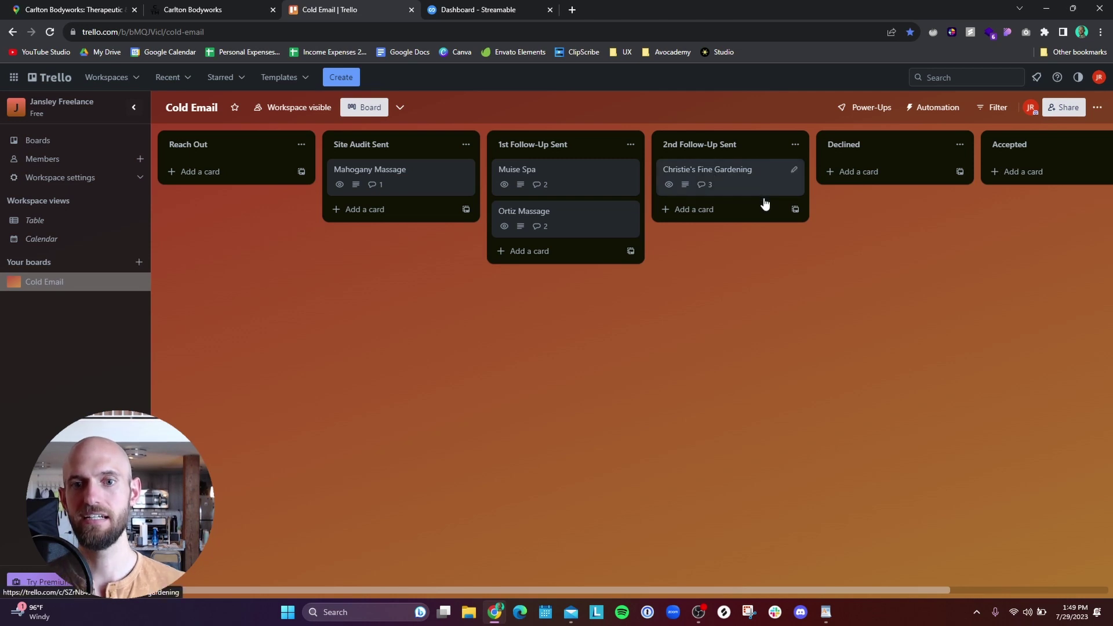
Step: Open the SiteAuditFollowup1 template in WordPad, shift its window clear of the screen edge and examine the subject line
{"action": "mouse_move", "coordinate": [826, 612]}
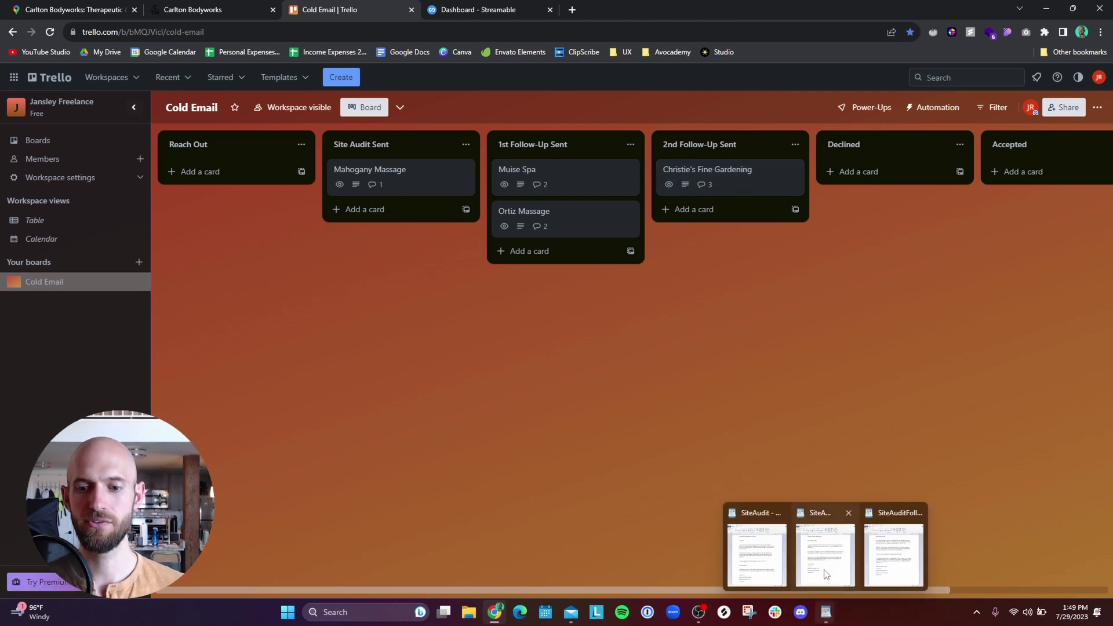
{"action": "left_click", "coordinate": [823, 544]}
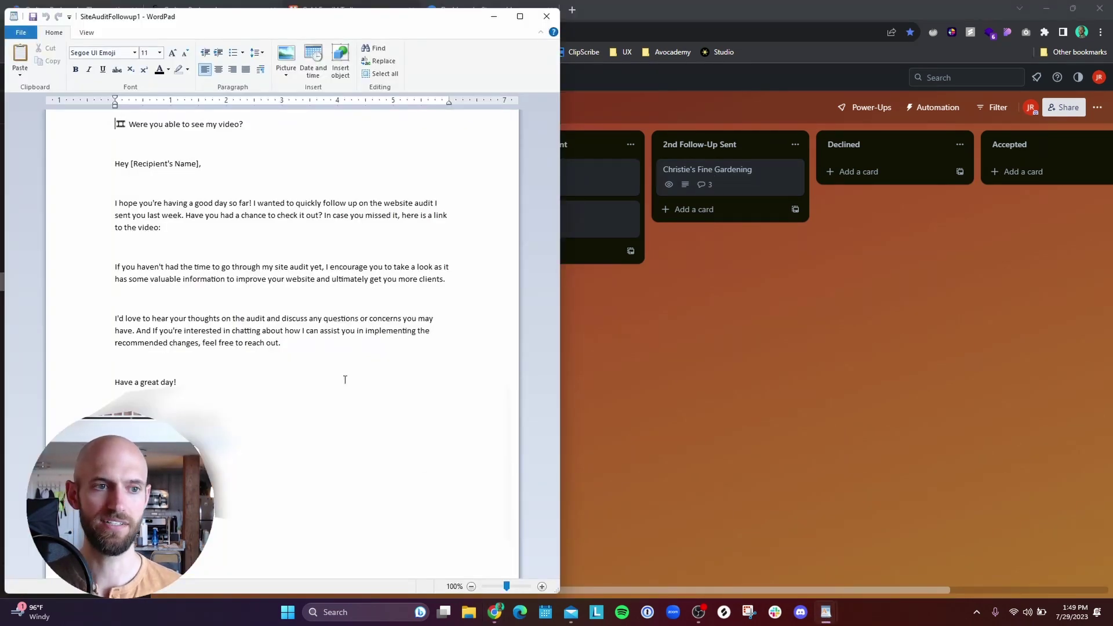
{"action": "left_click_drag", "start_coordinate": [322, 17], "coordinate": [399, 22]}
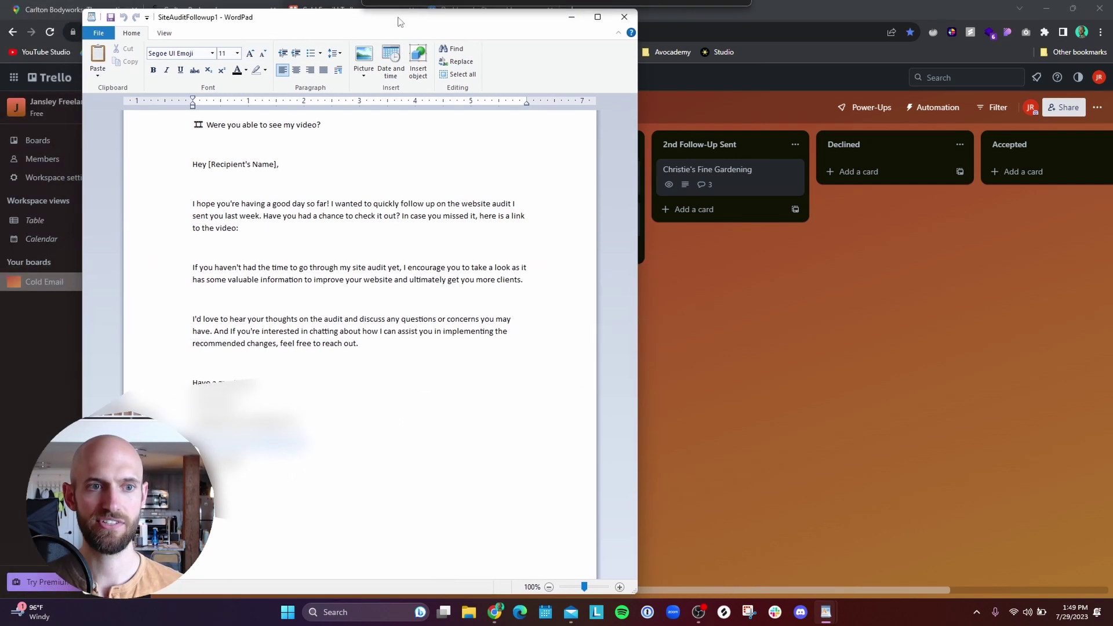
{"action": "left_click", "coordinate": [207, 124]}
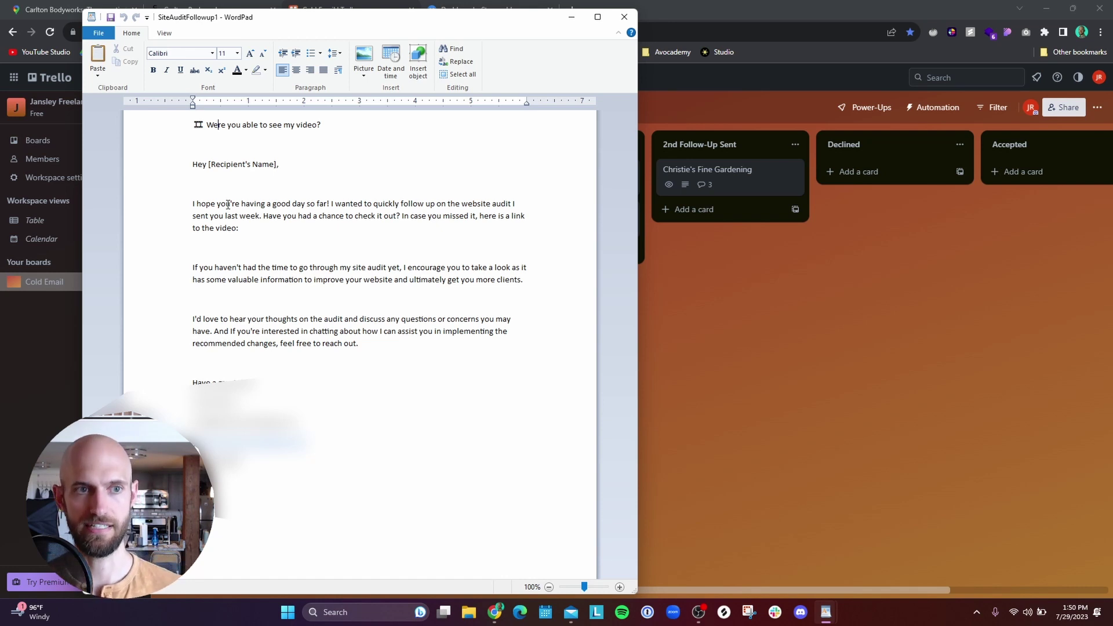
Step: Open the SiteAuditFollowup2 template in WordPad, move its window clear of the screen edge and examine its opening paragraph
{"action": "left_click", "coordinate": [571, 17]}
{"action": "mouse_move", "coordinate": [826, 612]}
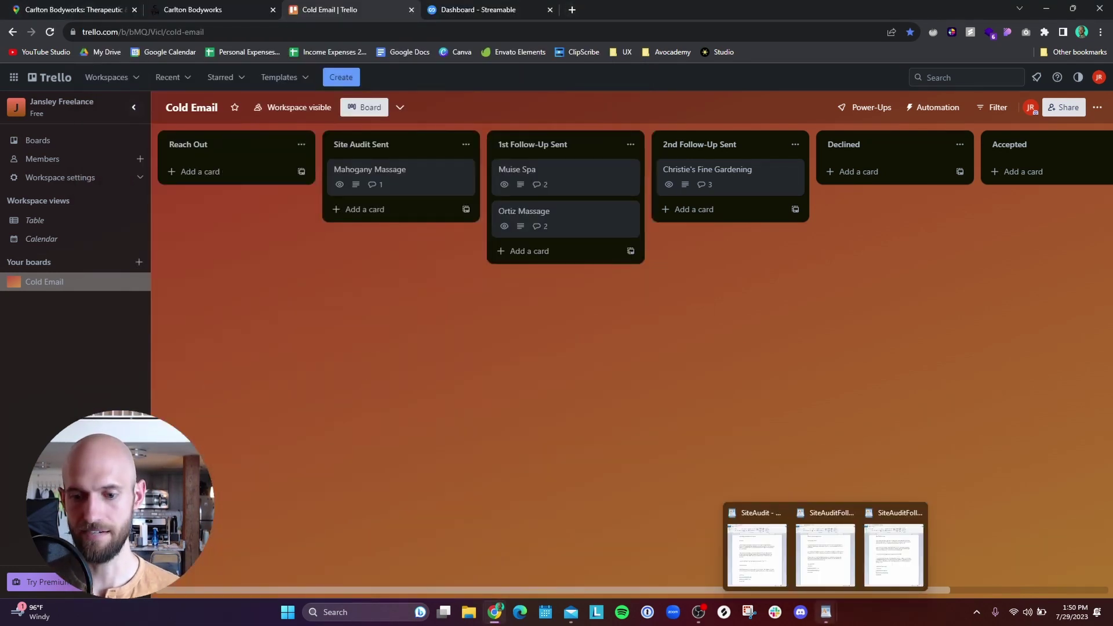
{"action": "left_click", "coordinate": [891, 556]}
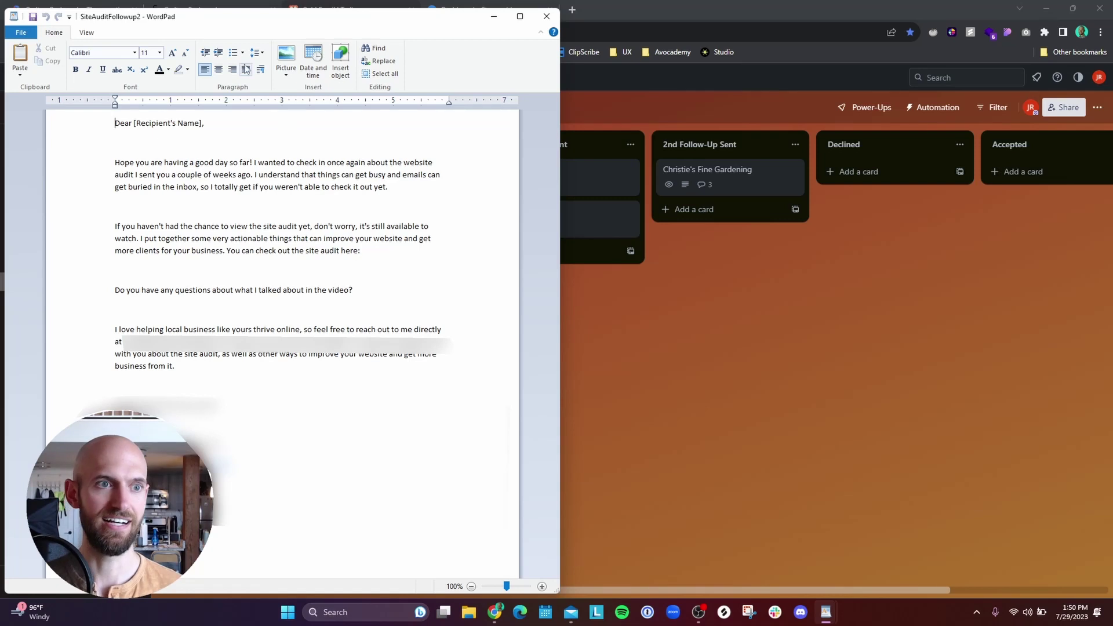
{"action": "left_click_drag", "start_coordinate": [239, 25], "coordinate": [343, 31]}
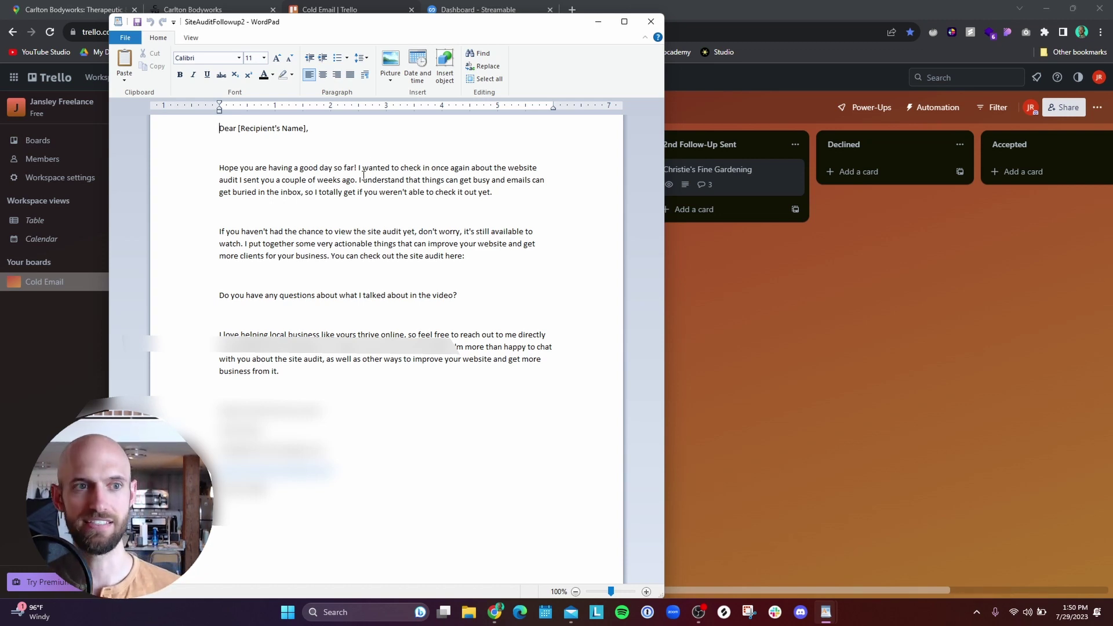
{"action": "double_click", "coordinate": [400, 180]}
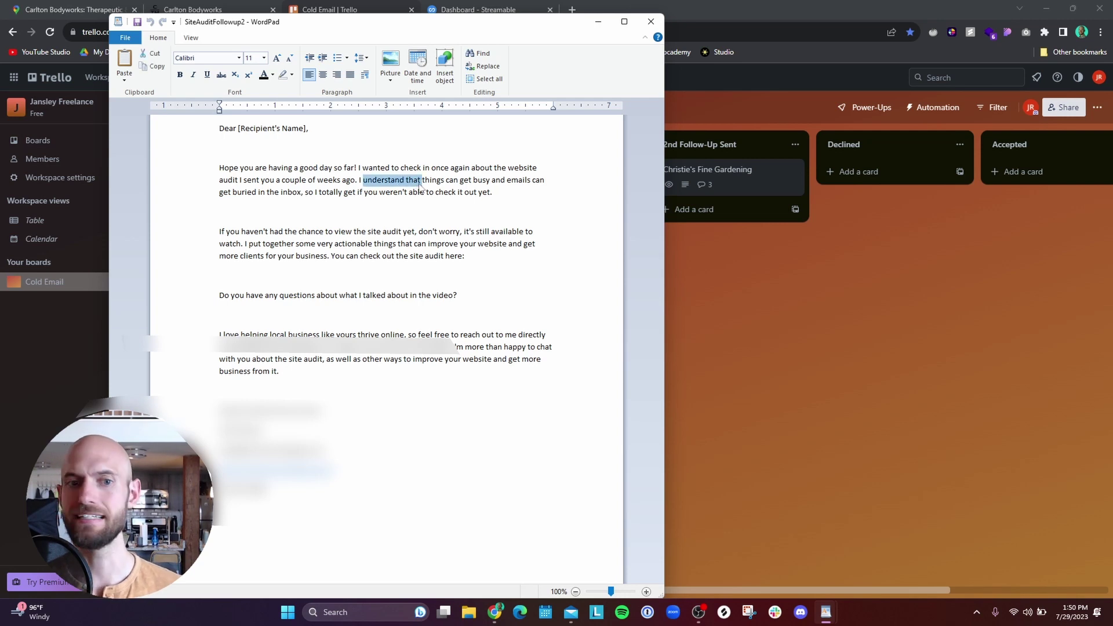
{"action": "left_click", "coordinate": [428, 193]}
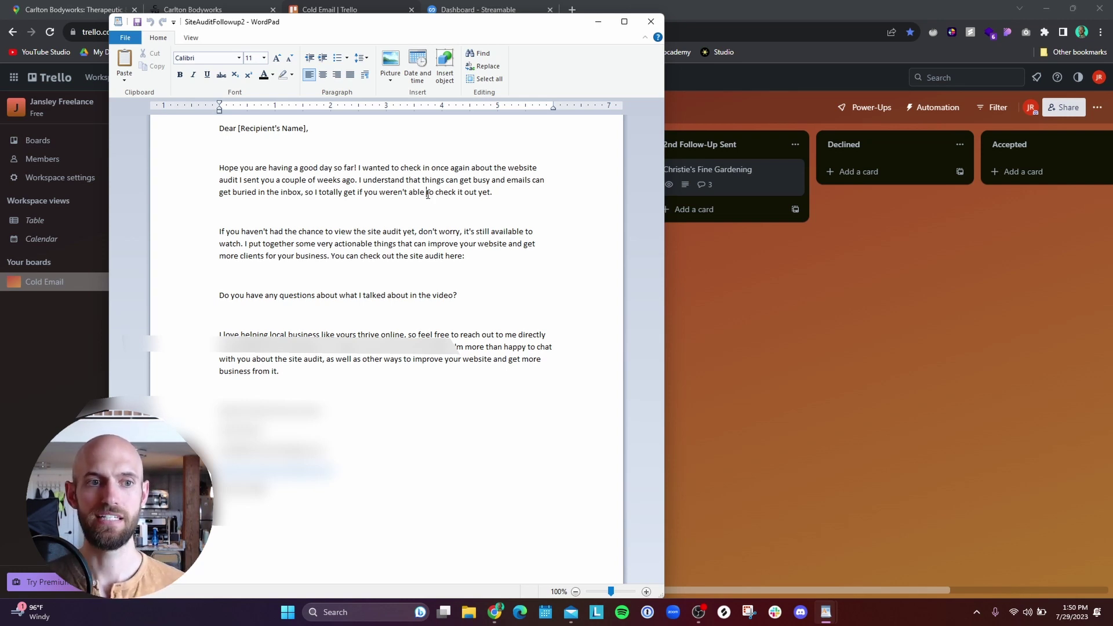
{"action": "left_click", "coordinate": [427, 193]}
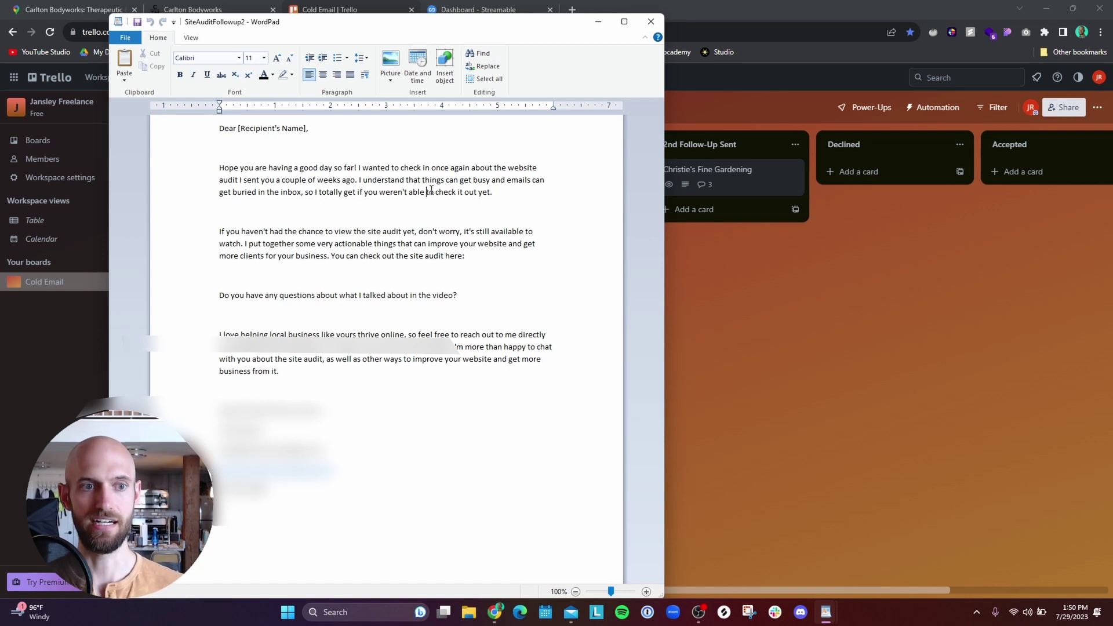
{"action": "left_click", "coordinate": [597, 23]}
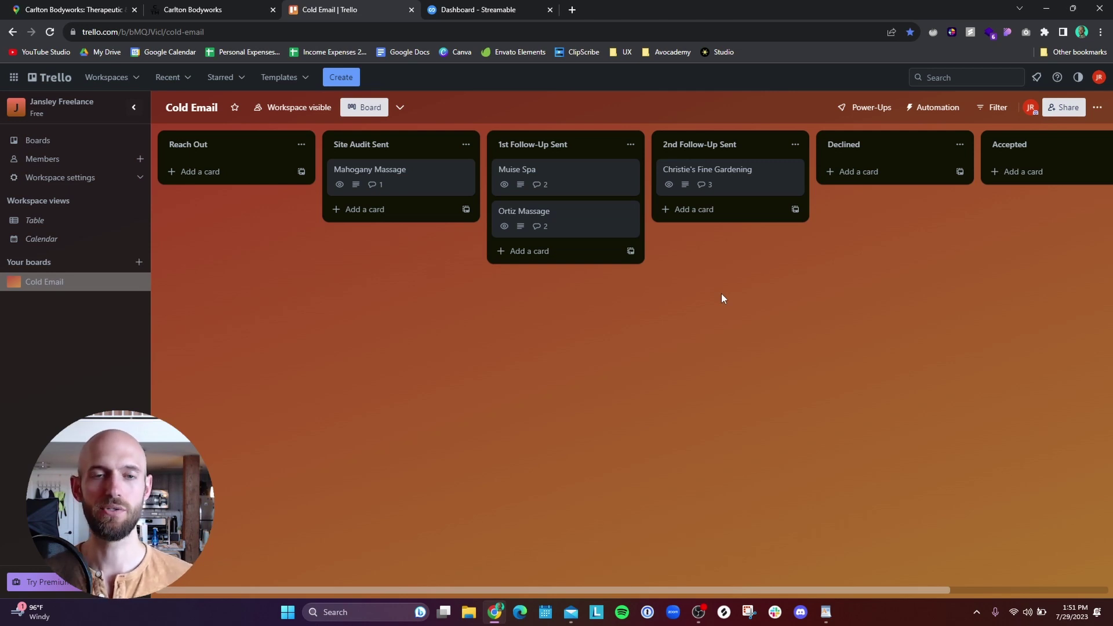
Step: Switch to the Carlton Bodyworks listing in Google Maps and view the business's website
{"action": "left_click", "coordinate": [74, 10]}
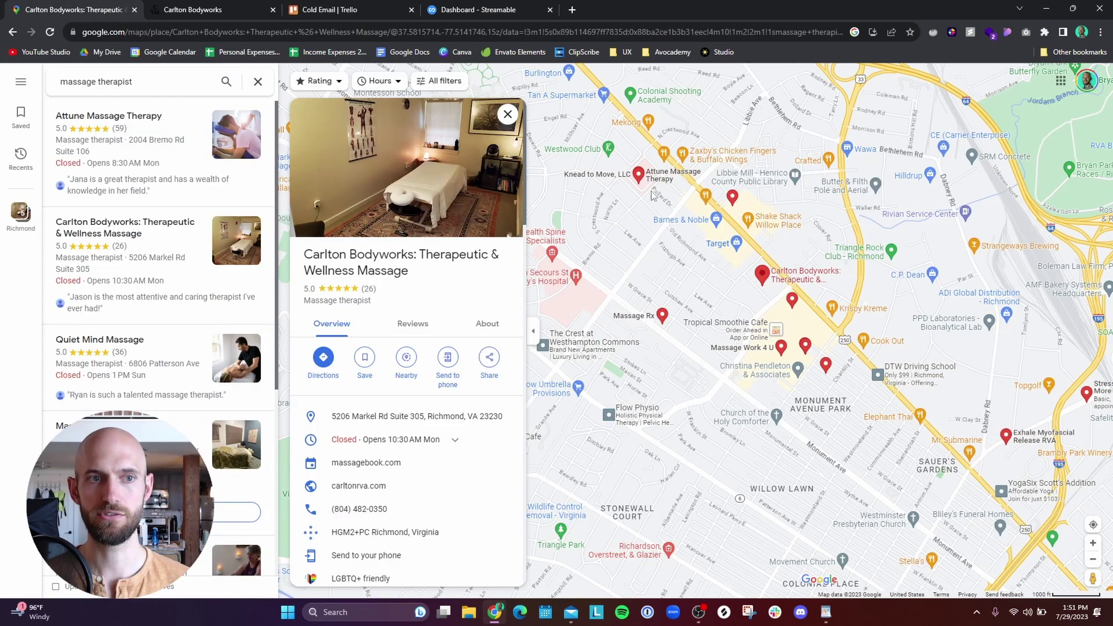
{"action": "left_click", "coordinate": [203, 10]}
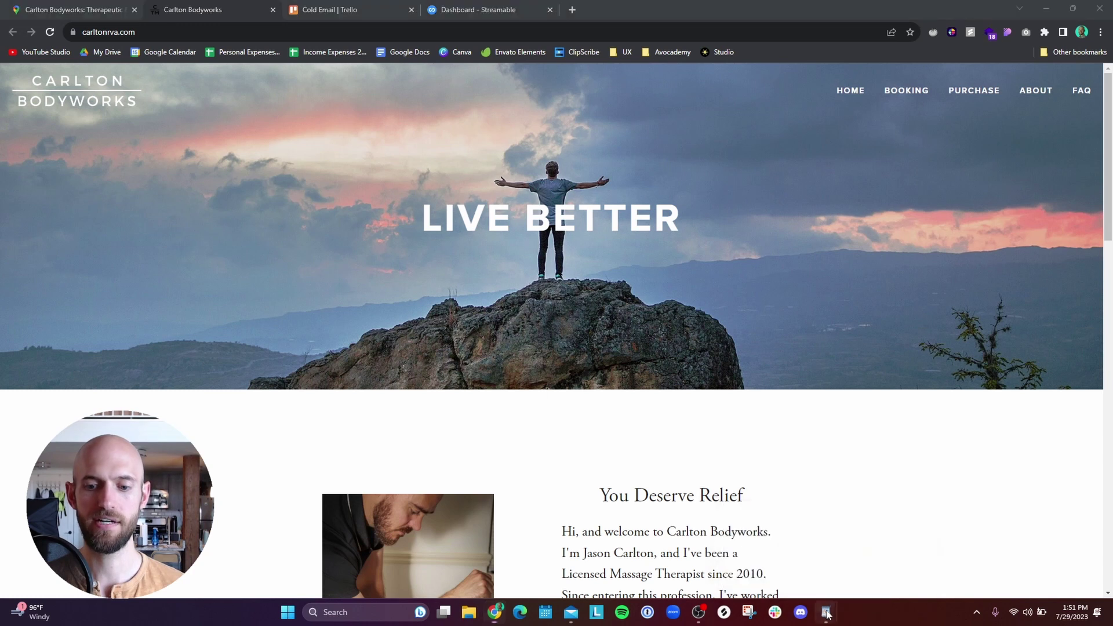
Step: Bring the SiteAudit email template back up in WordPad, review its text and minimize it
{"action": "mouse_move", "coordinate": [826, 611]}
{"action": "left_click", "coordinate": [754, 551]}
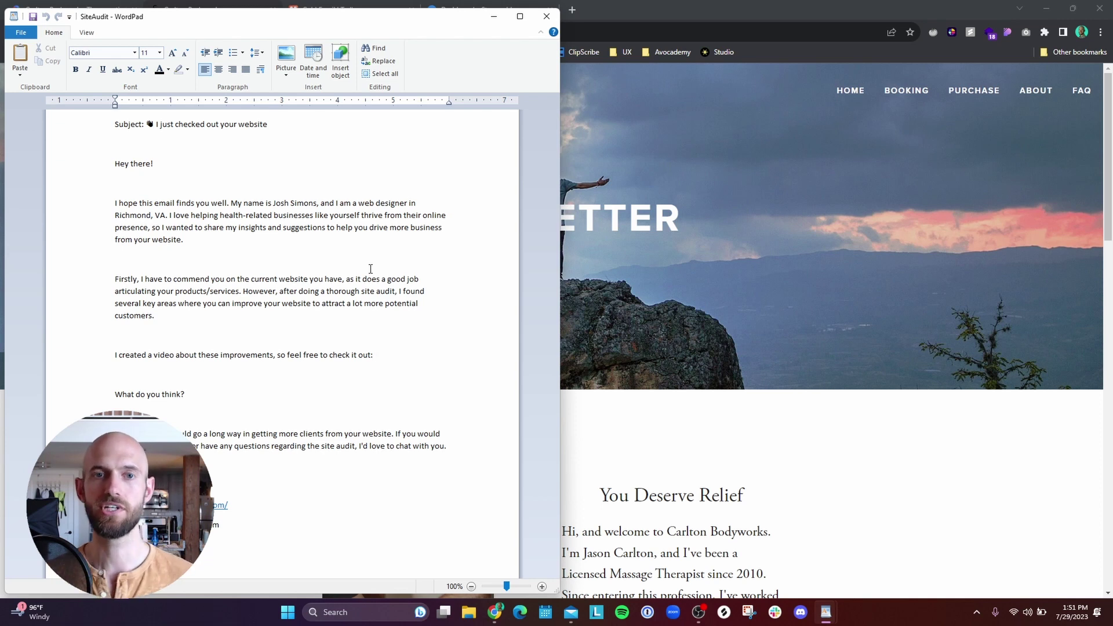
{"action": "left_click", "coordinate": [491, 22]}
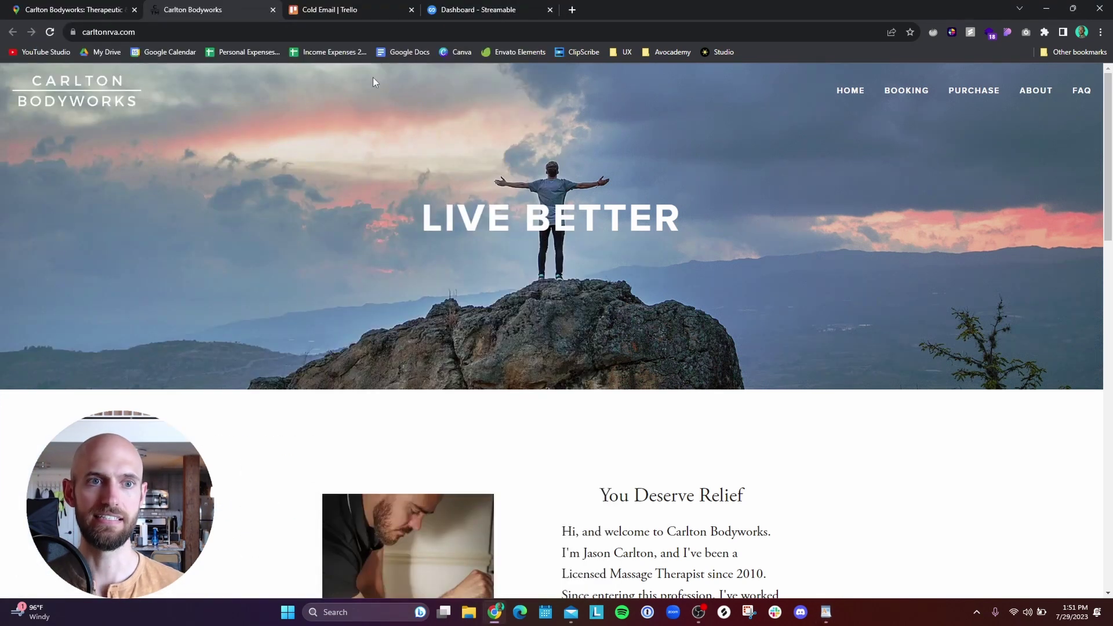
Step: Return to the Cold Email board in Trello and review the SiteAuditFollowup1 template over it in WordPad
{"action": "left_click", "coordinate": [355, 11]}
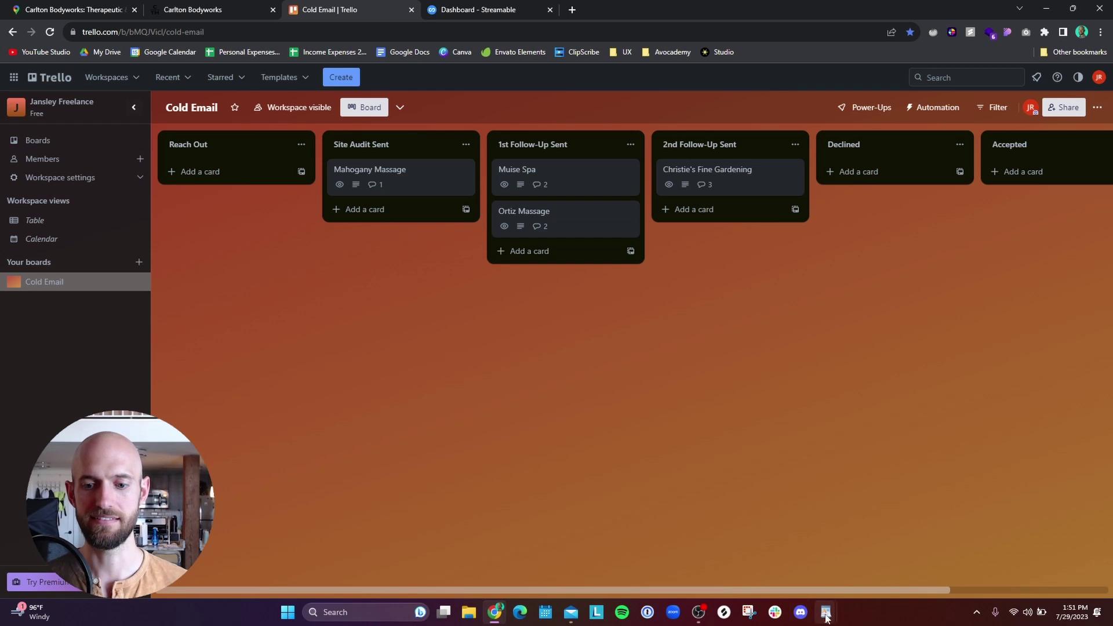
{"action": "mouse_move", "coordinate": [825, 612]}
{"action": "left_click", "coordinate": [818, 542]}
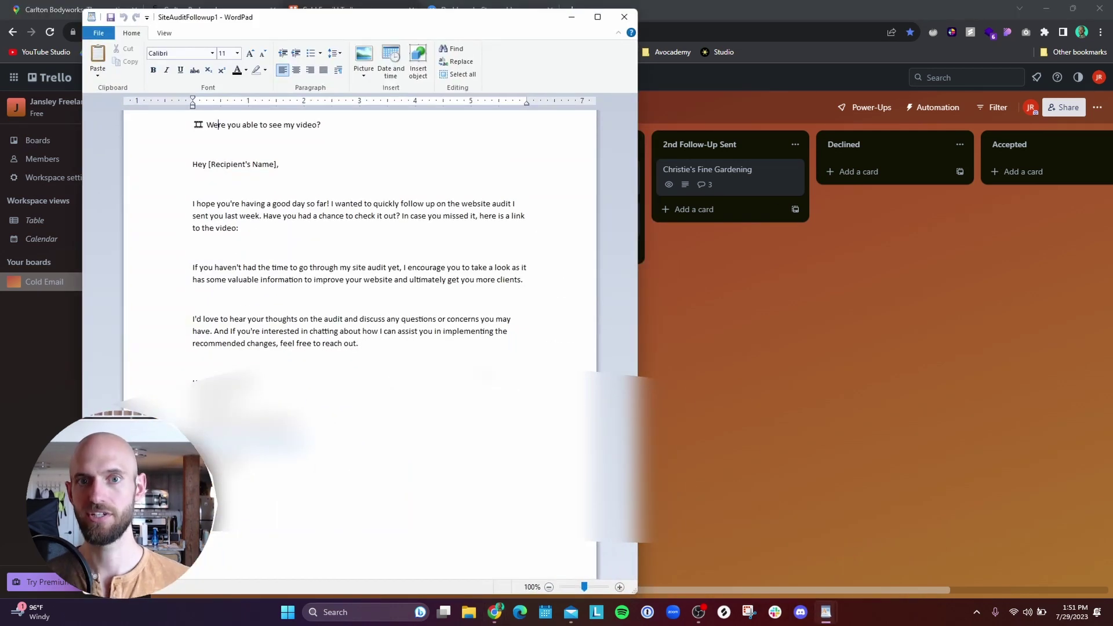
{"action": "left_click", "coordinate": [572, 16]}
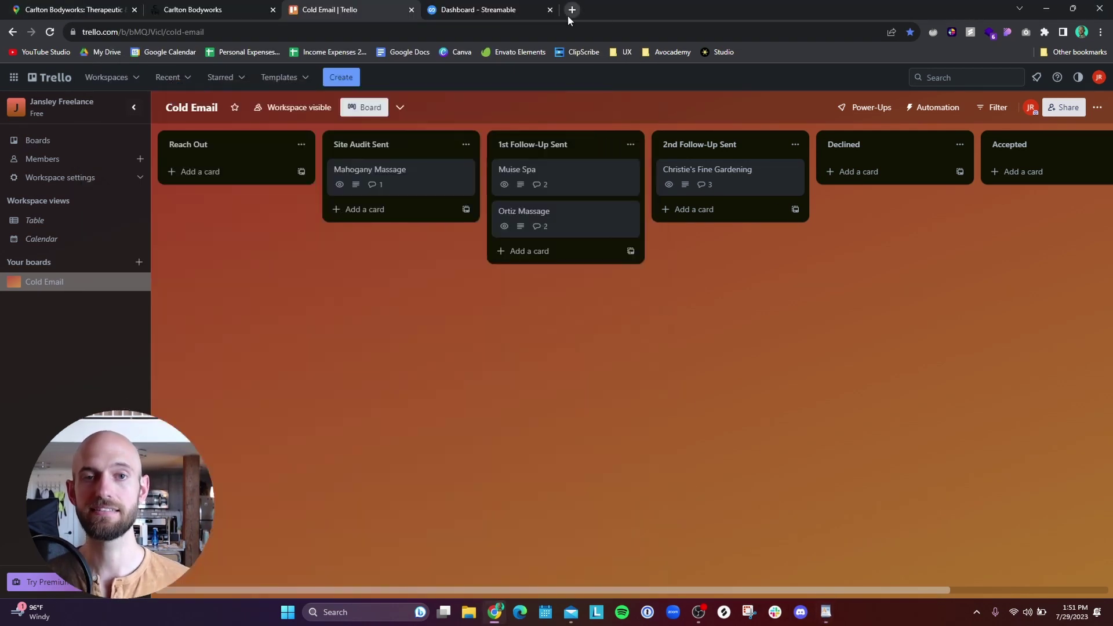